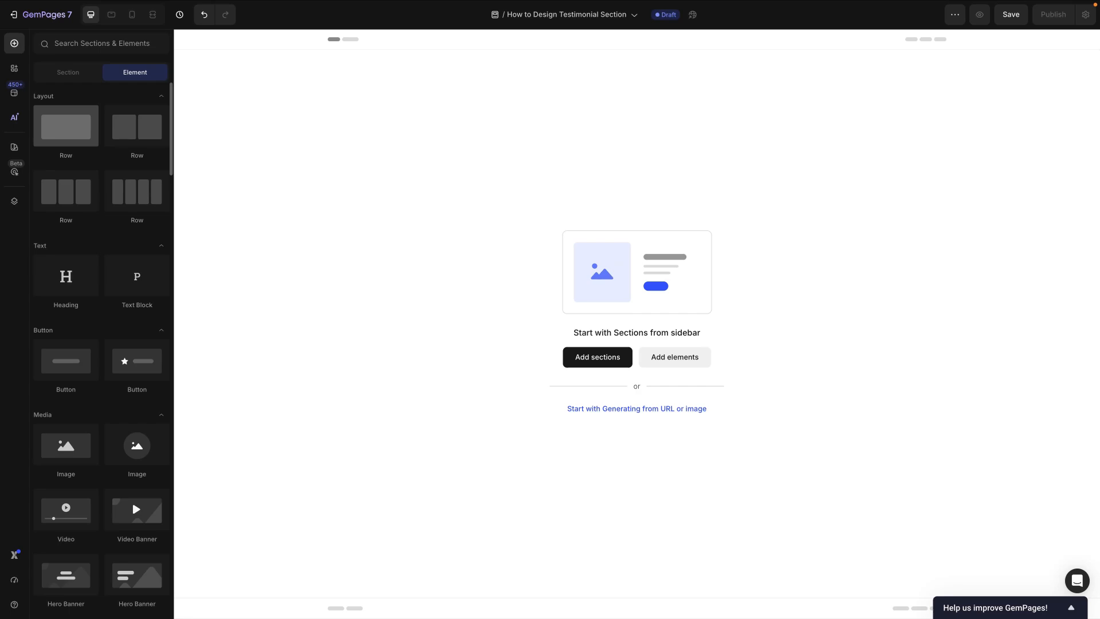
Step: Add a single-column row to the page and set its top and bottom margins to 3XL (48 px)
{"action": "left_click_drag", "start_coordinate": [64, 123], "coordinate": [234, 123]}
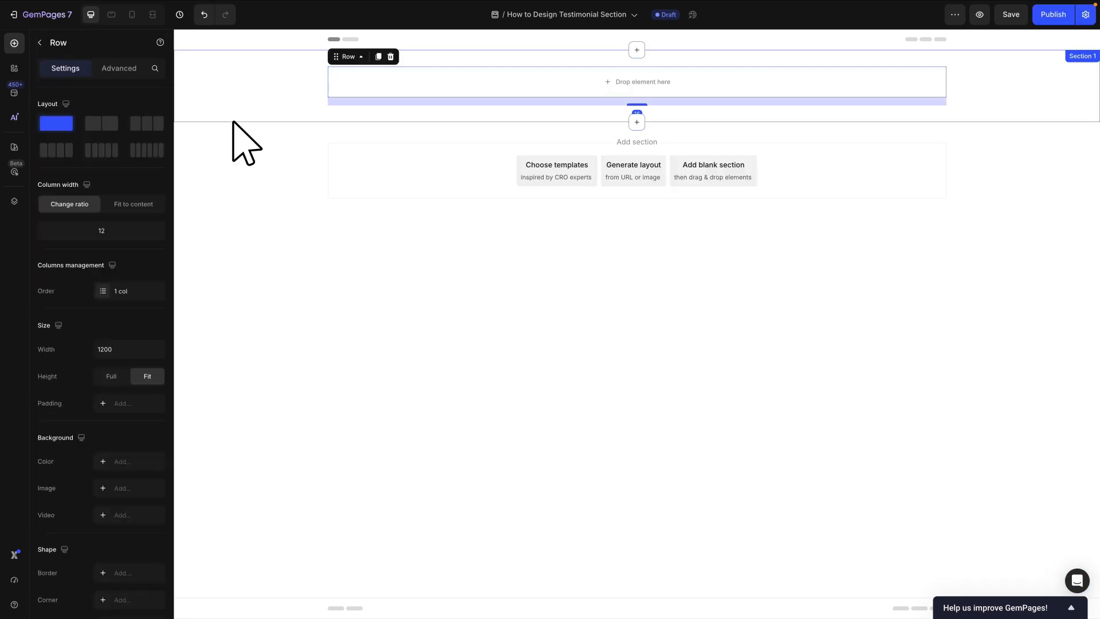
{"action": "left_click", "coordinate": [121, 67]}
{"action": "left_click", "coordinate": [102, 332]}
{"action": "left_click", "coordinate": [140, 385]}
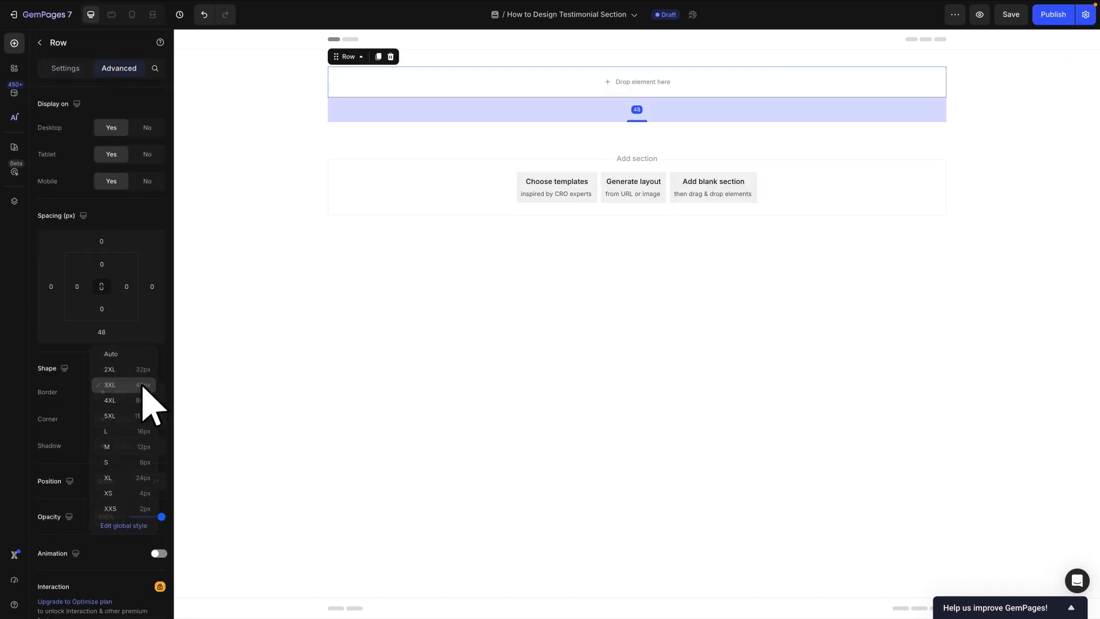
{"action": "left_click", "coordinate": [103, 239]}
{"action": "left_click", "coordinate": [122, 294]}
Step: Check the row in the tablet and mobile layouts, finishing in the desktop layout
{"action": "left_click", "coordinate": [111, 15]}
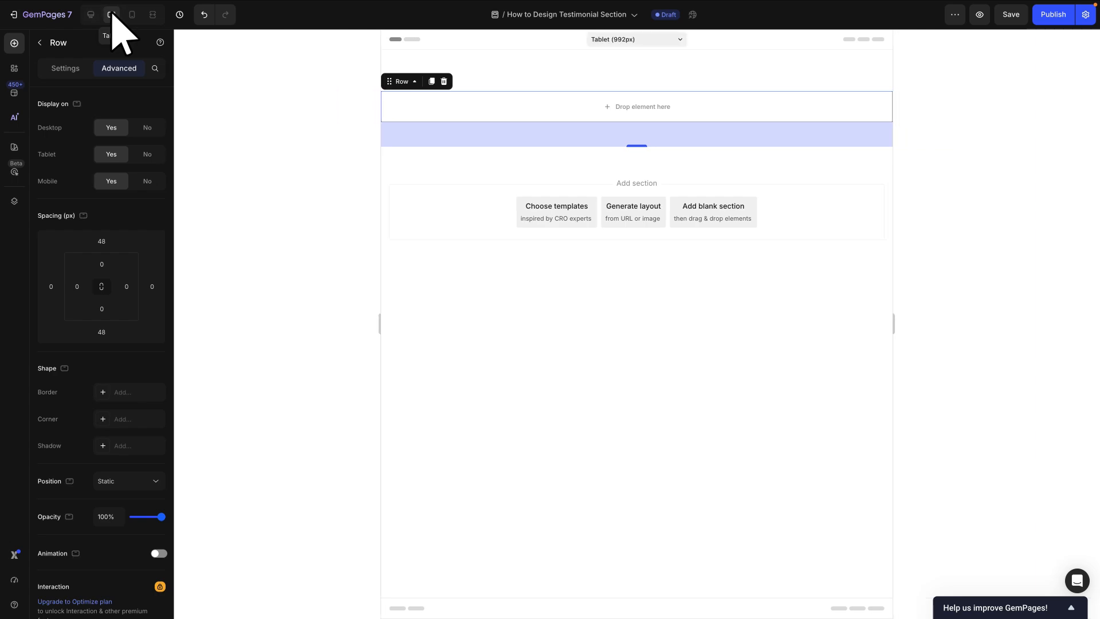
{"action": "left_click", "coordinate": [133, 14]}
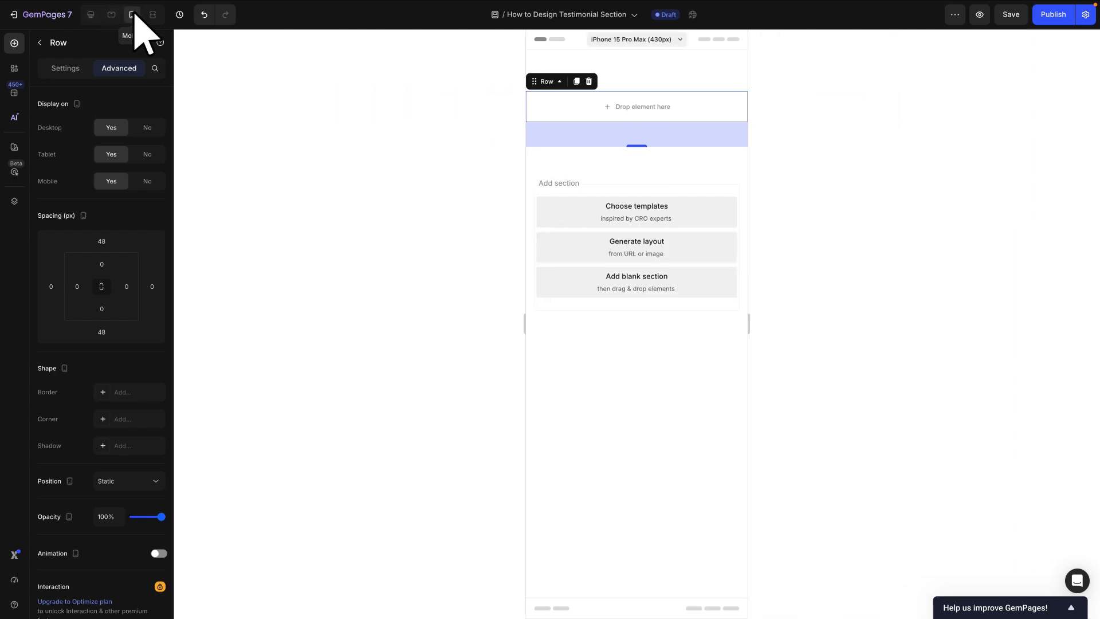
{"action": "left_click", "coordinate": [91, 15]}
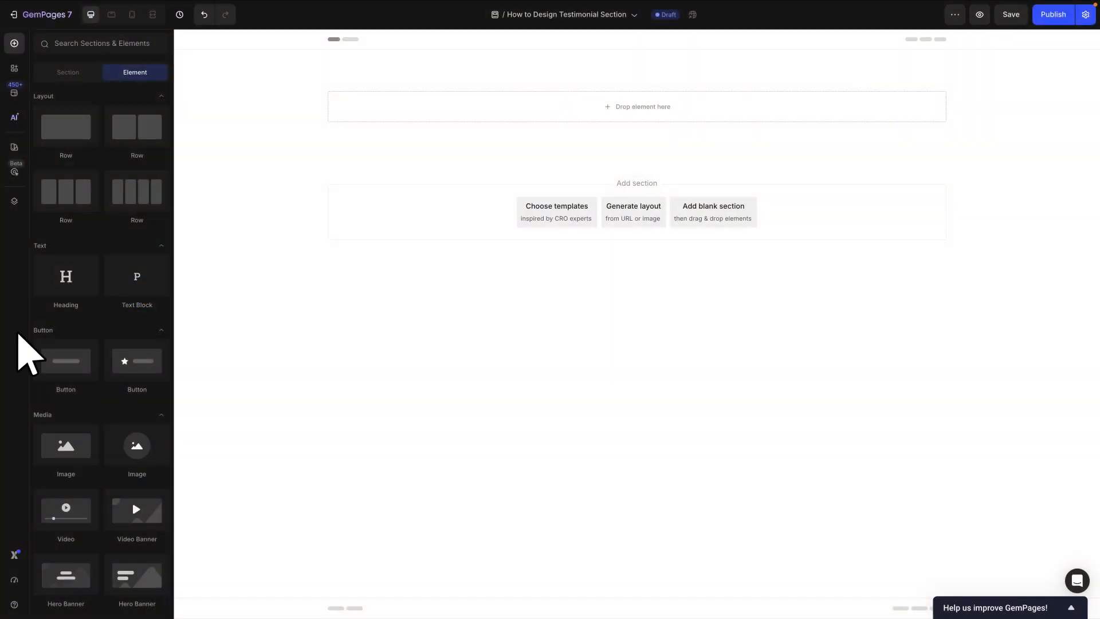
Step: Add a text block reading "98% Customer Are Satisfied" to the row, styled as Heading 6 and centre-aligned
{"action": "left_click_drag", "start_coordinate": [137, 284], "coordinate": [330, 127]}
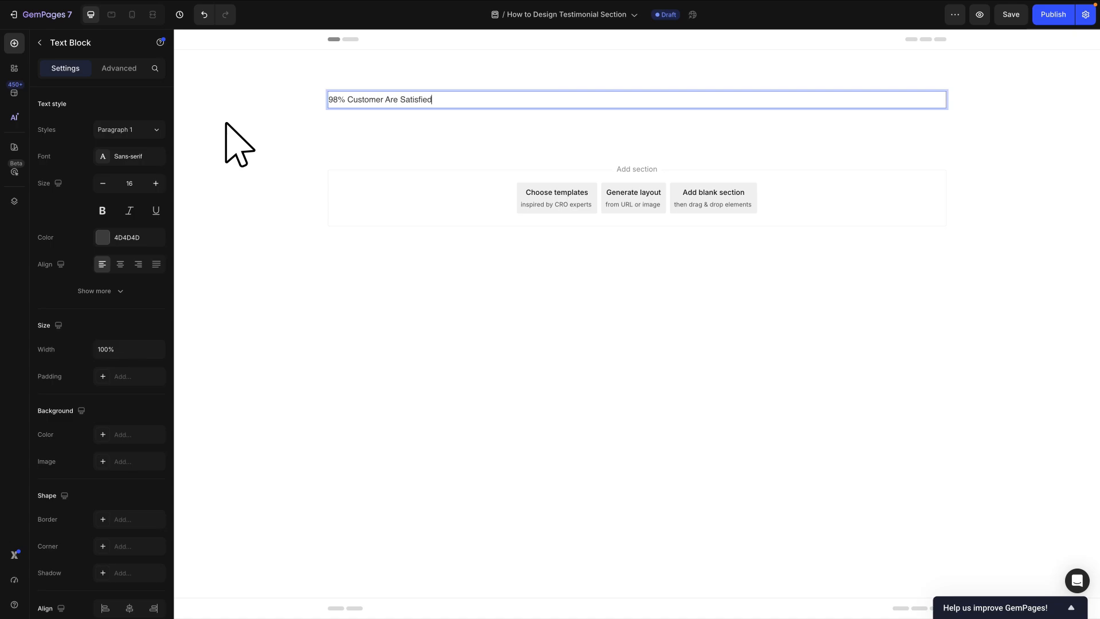
{"action": "left_click", "coordinate": [144, 130]}
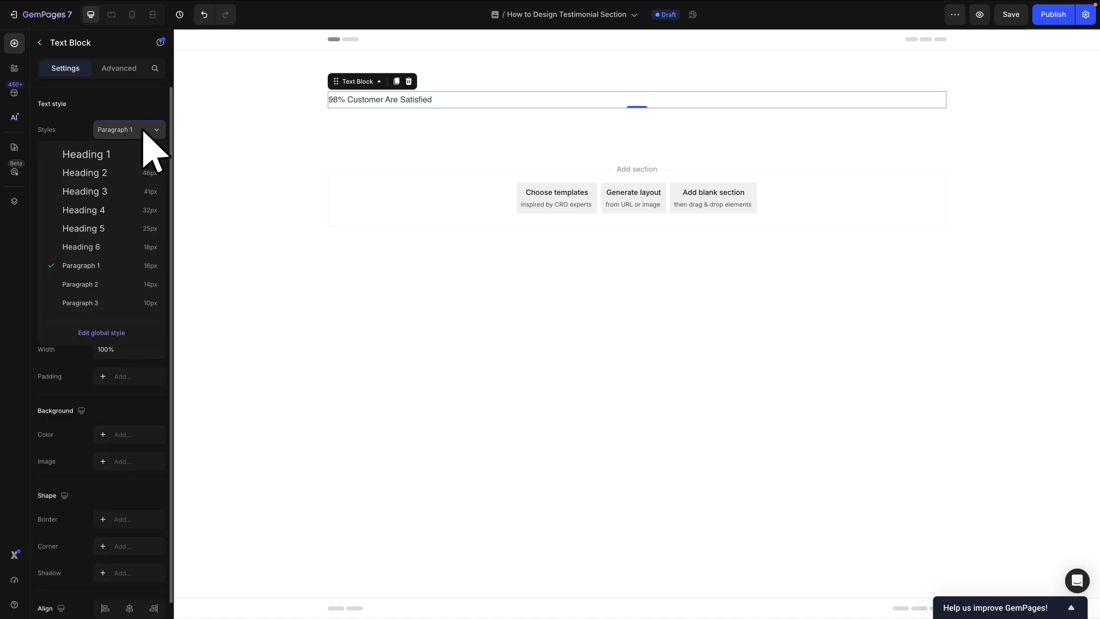
{"action": "left_click", "coordinate": [143, 245]}
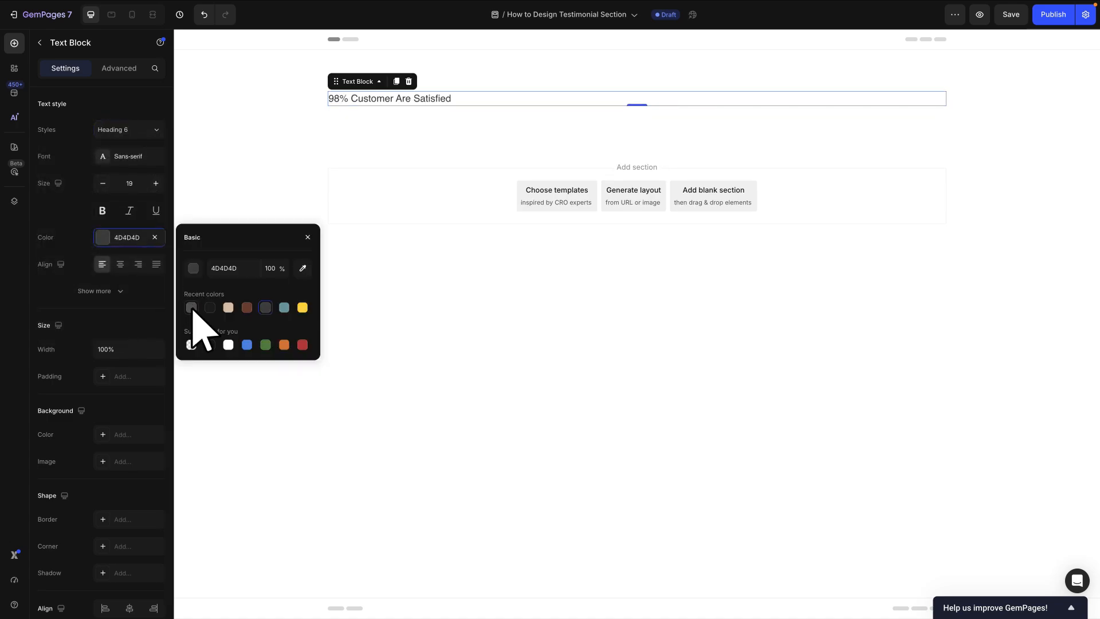
{"action": "left_click", "coordinate": [121, 264]}
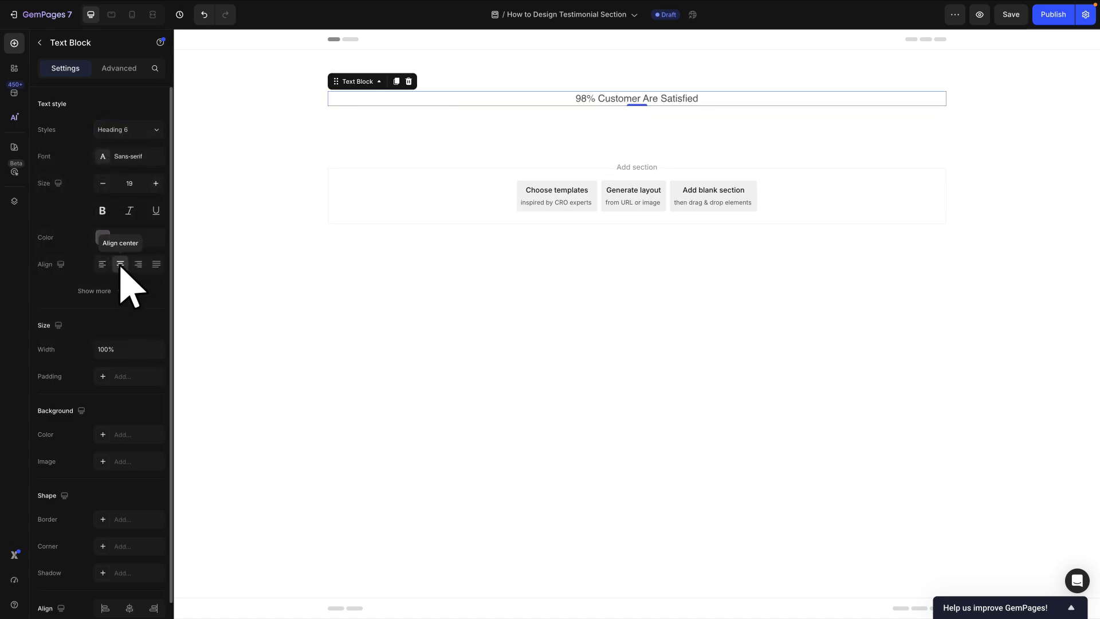
Step: Add a heading reading "Trusted By More Than 500,000 Customer Globally" below the text block, with font size 33
{"action": "left_click", "coordinate": [42, 44]}
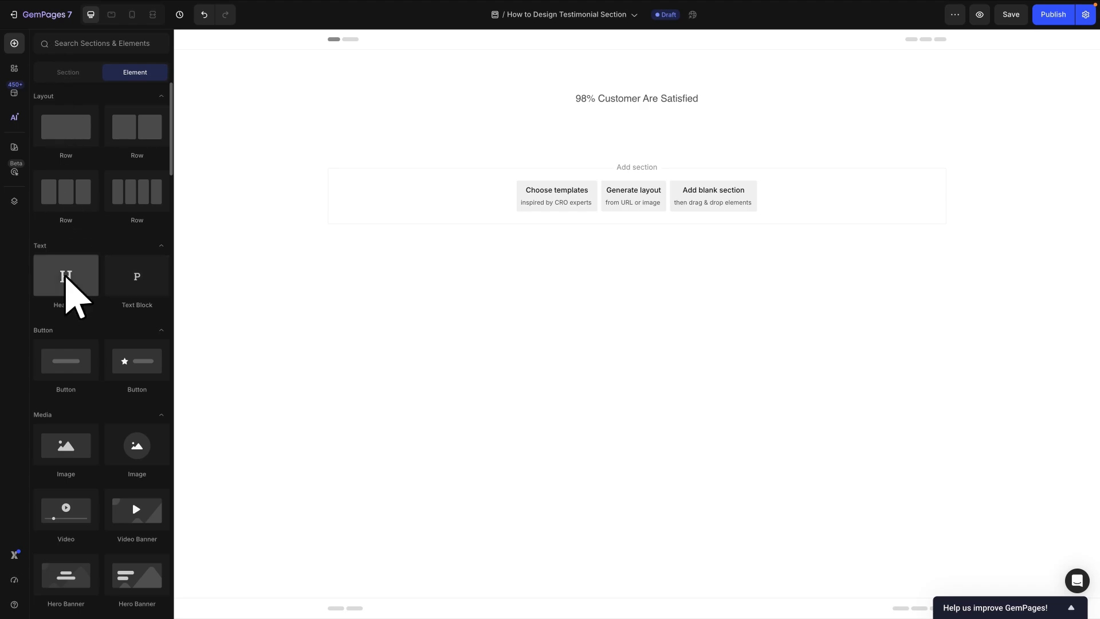
{"action": "left_click_drag", "start_coordinate": [68, 288], "coordinate": [334, 128]}
{"action": "type", "text": "Trusted By More Than 500,000 Customer Globally"}
{"action": "double_click", "coordinate": [138, 182]}
{"action": "type", "text": "33"}
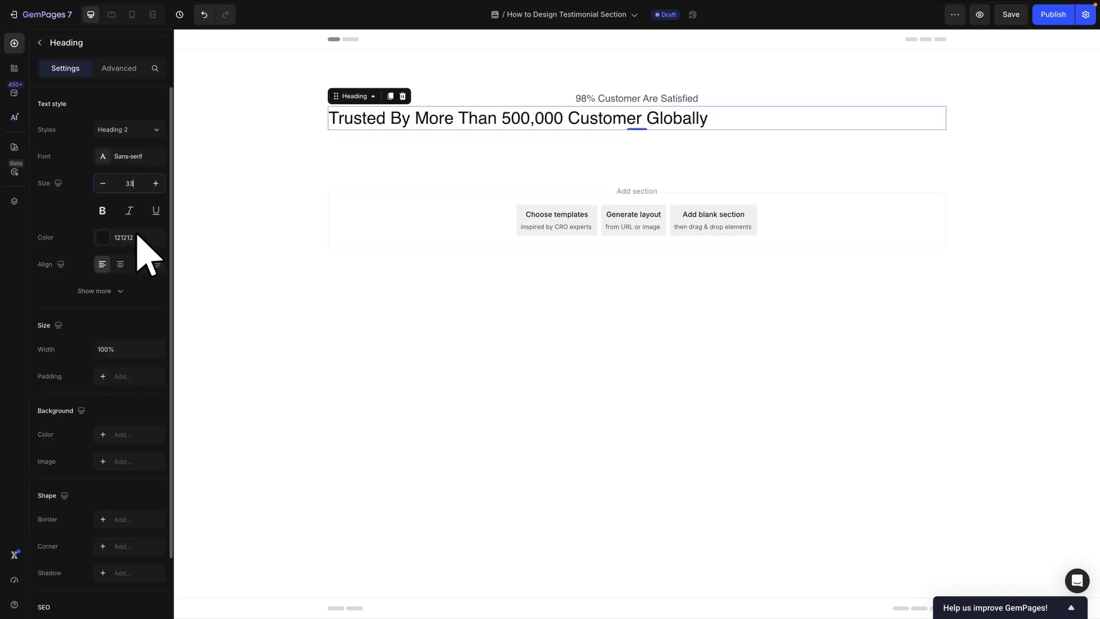
Step: Format the main heading with Semi Bold weight, 130% line height and centre alignment
{"action": "left_click", "coordinate": [136, 290]}
{"action": "left_click", "coordinate": [137, 290]}
{"action": "left_click", "coordinate": [137, 391]}
{"action": "left_click", "coordinate": [137, 319]}
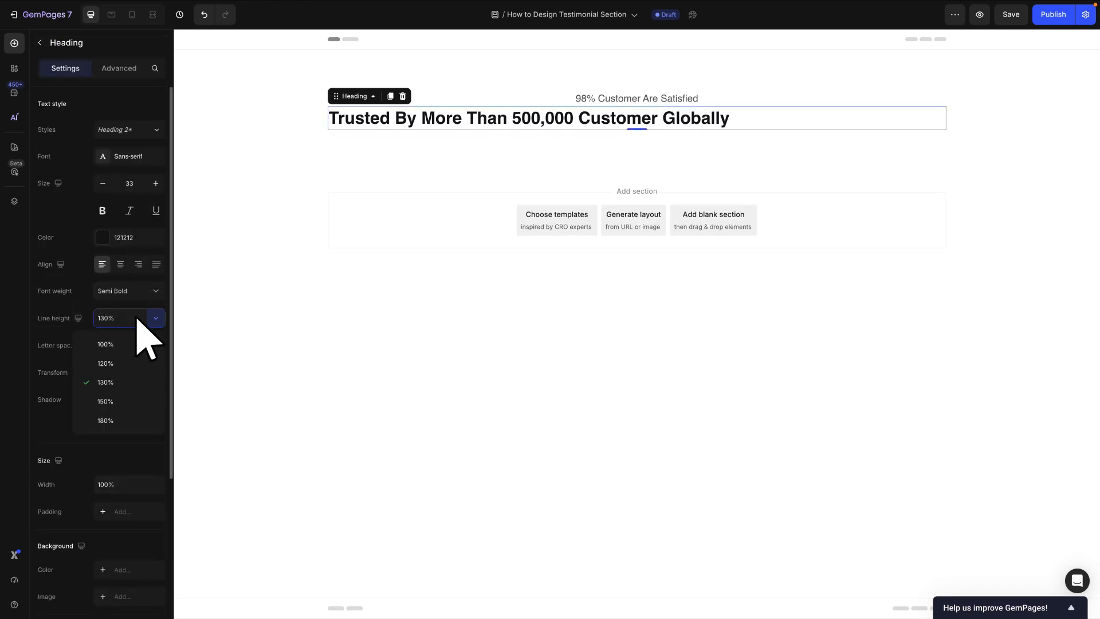
{"action": "left_click", "coordinate": [138, 383]}
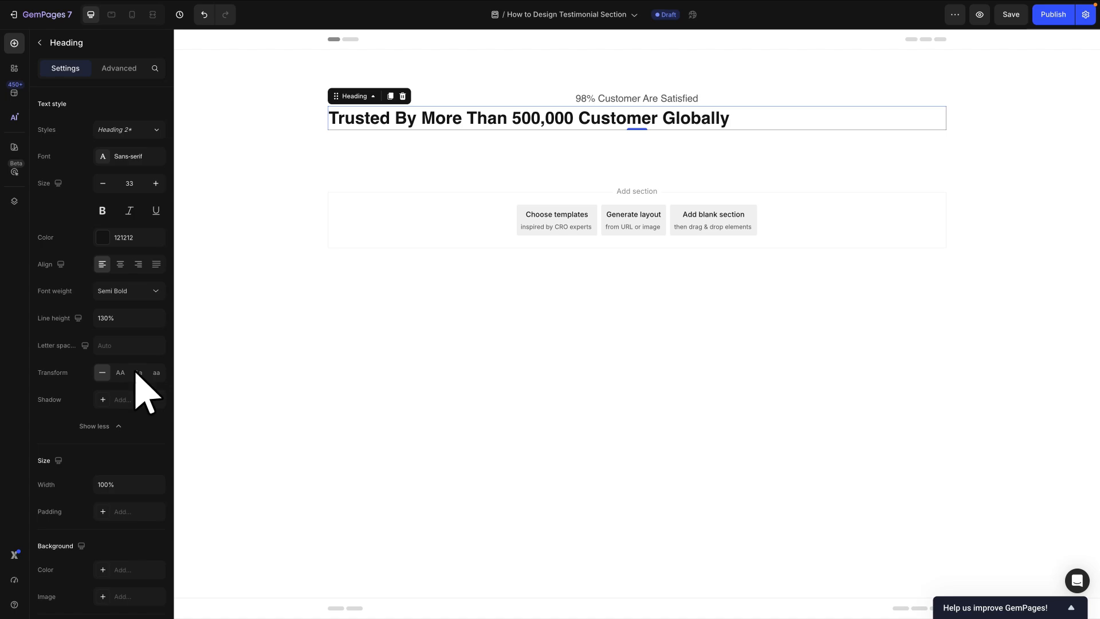
{"action": "left_click", "coordinate": [121, 264]}
{"action": "scroll", "coordinate": [121, 269], "scroll_direction": "down", "scroll_amount": 3}
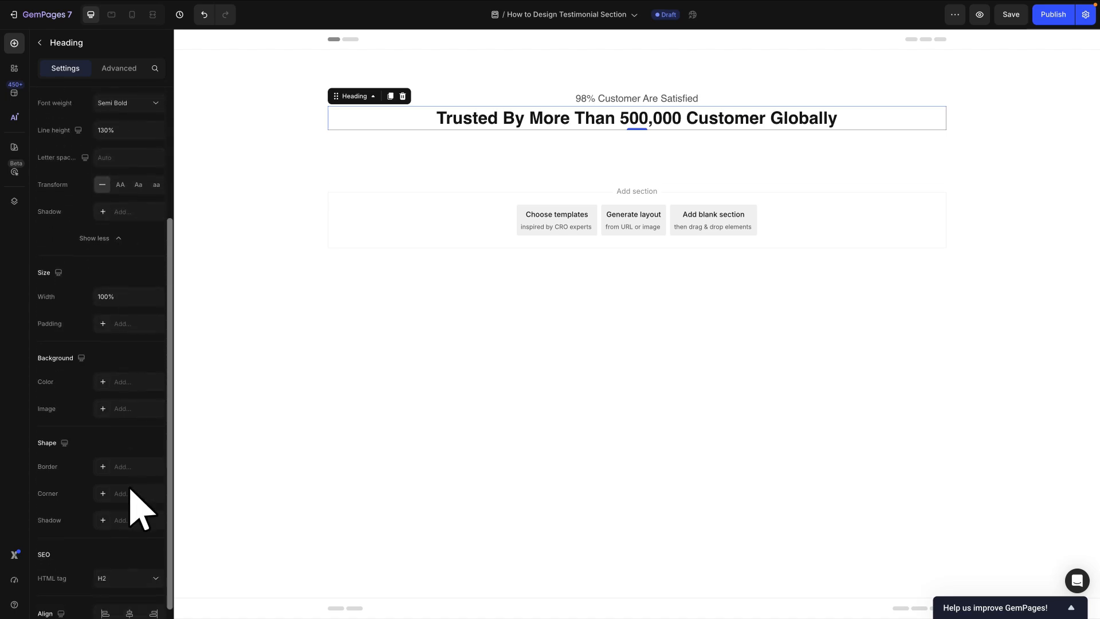
{"action": "scroll", "coordinate": [130, 490], "scroll_direction": "down", "scroll_amount": 1}
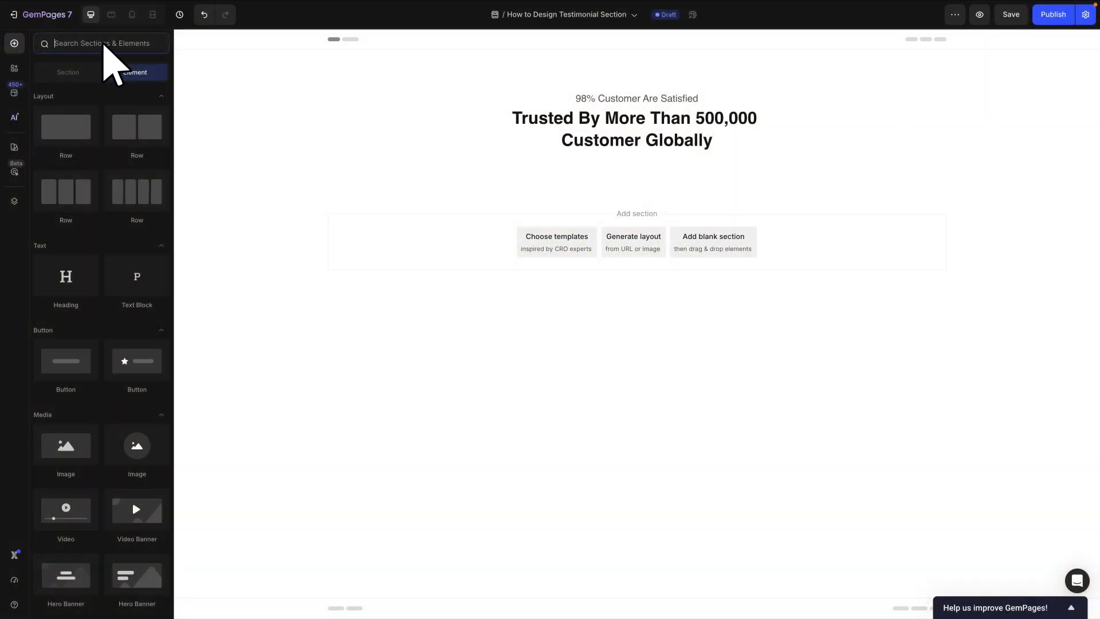
Step: Search the elements for "Carousel" and add the four-column carousel below the main heading
{"action": "left_click", "coordinate": [106, 43]}
{"action": "type", "text": "Carousel"}
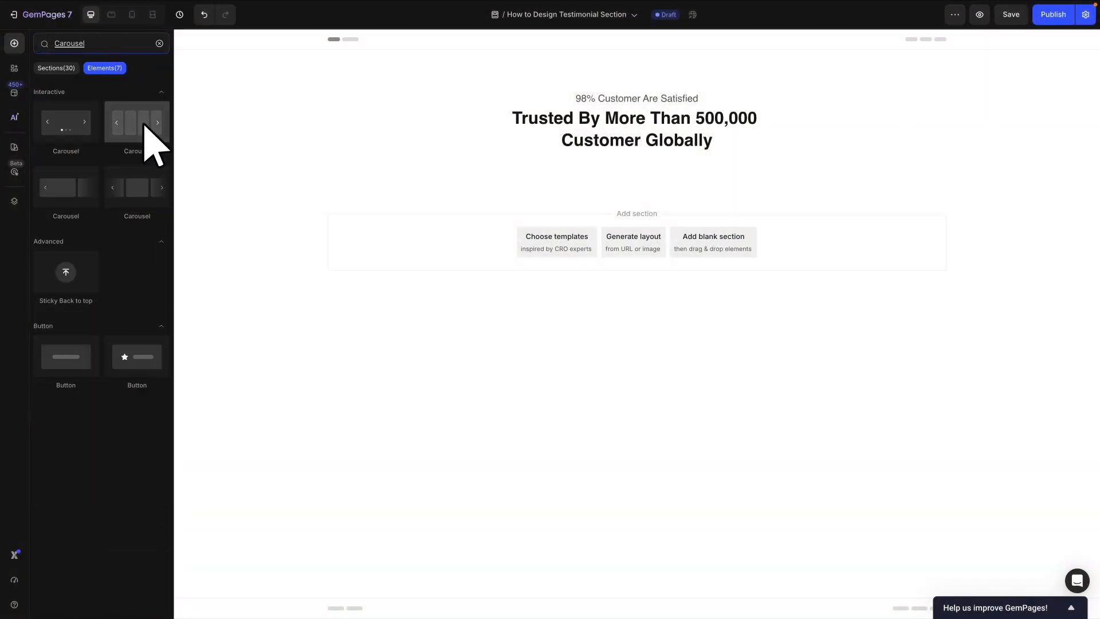
{"action": "left_click_drag", "start_coordinate": [144, 122], "coordinate": [474, 177]}
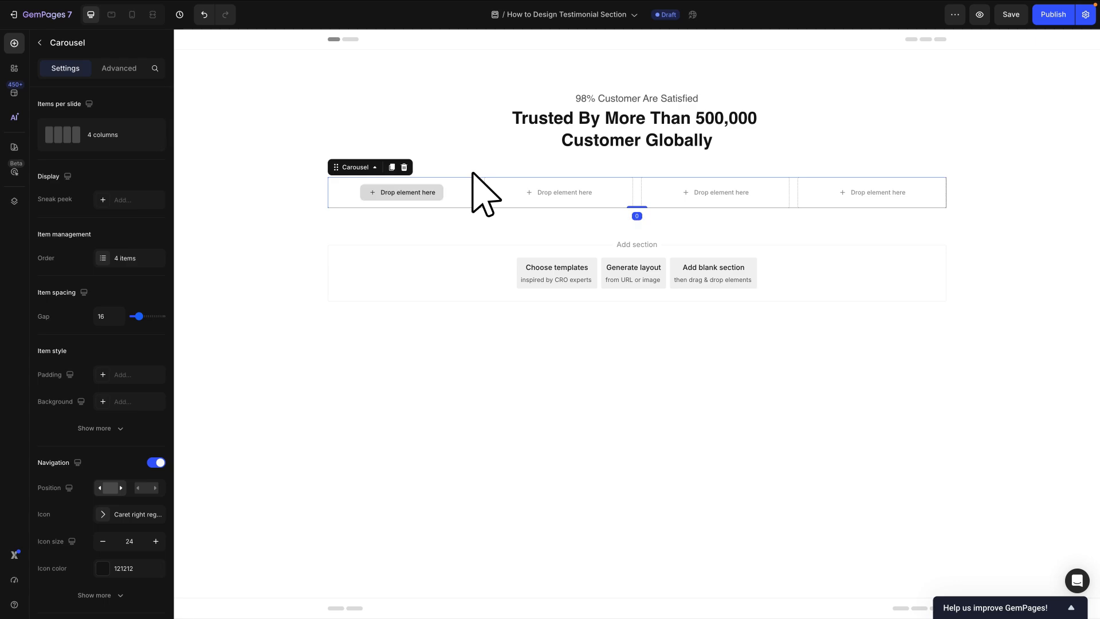
Step: Set the carousel to three items per slide and delete its fourth item
{"action": "left_click", "coordinate": [127, 136]}
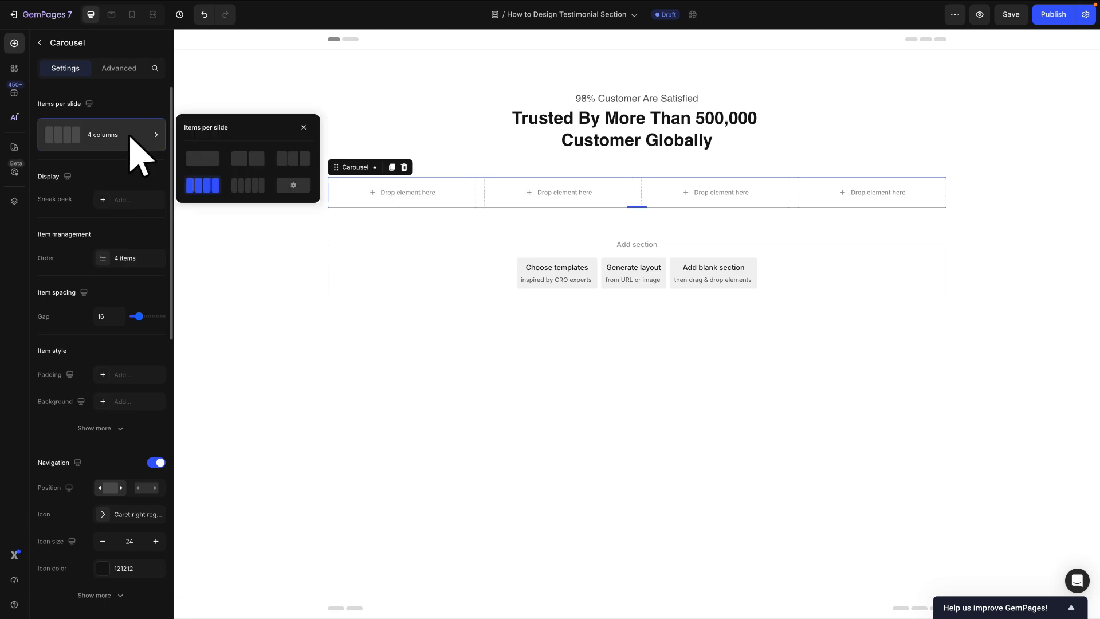
{"action": "left_click", "coordinate": [297, 158]}
{"action": "left_click", "coordinate": [146, 262]}
{"action": "left_click", "coordinate": [301, 362]}
Step: Check the carousel in the tablet and mobile layouts, finishing in the desktop layout
{"action": "left_click", "coordinate": [112, 15]}
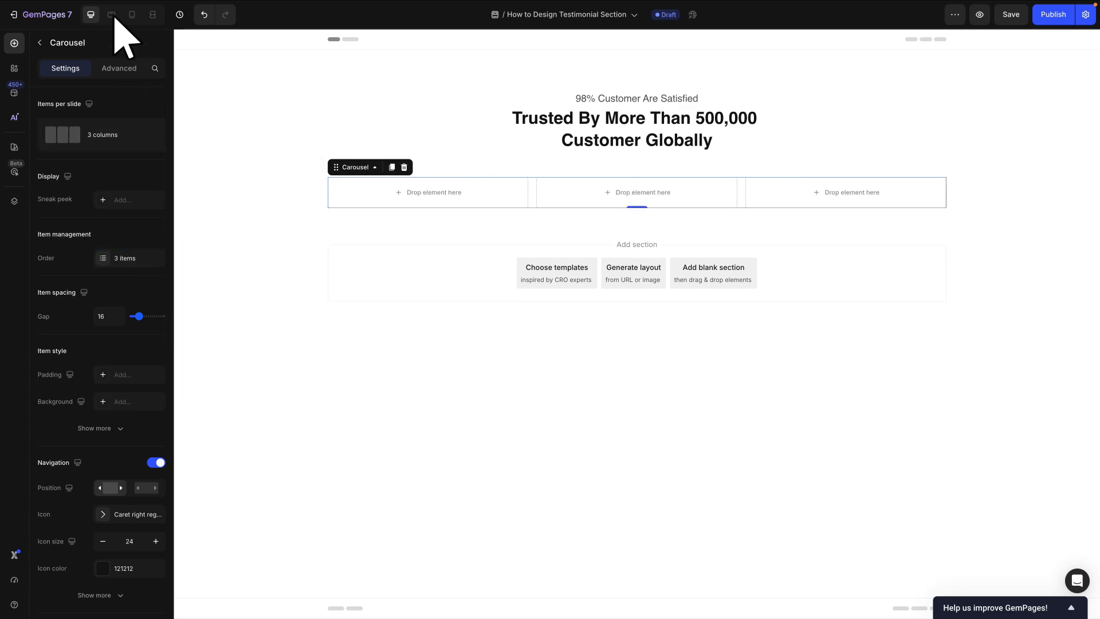
{"action": "left_click", "coordinate": [133, 16]}
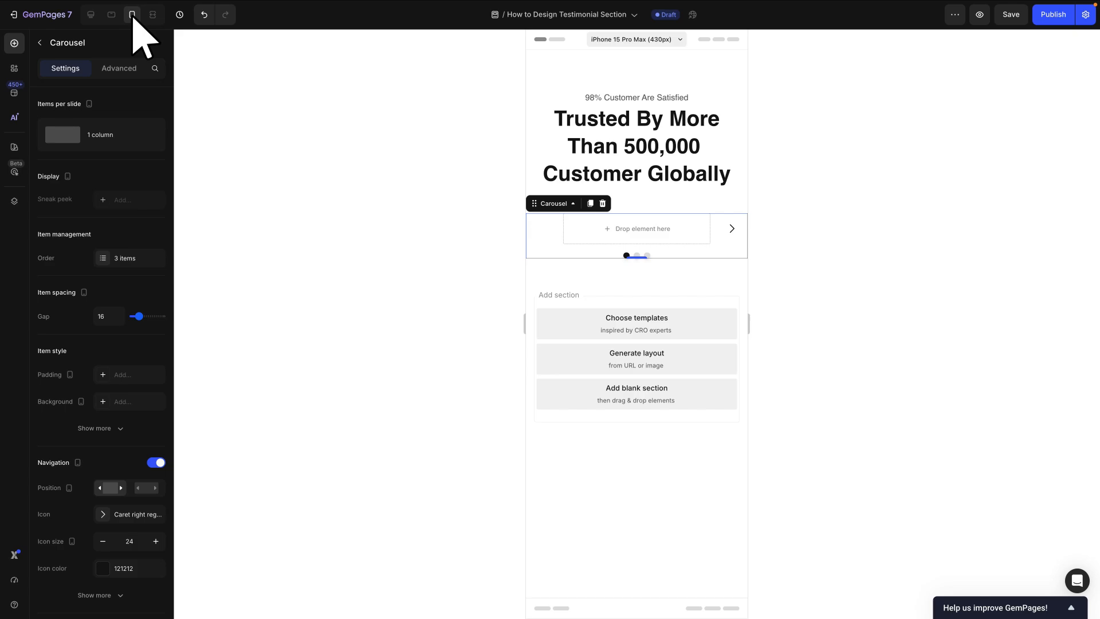
{"action": "left_click", "coordinate": [91, 16]}
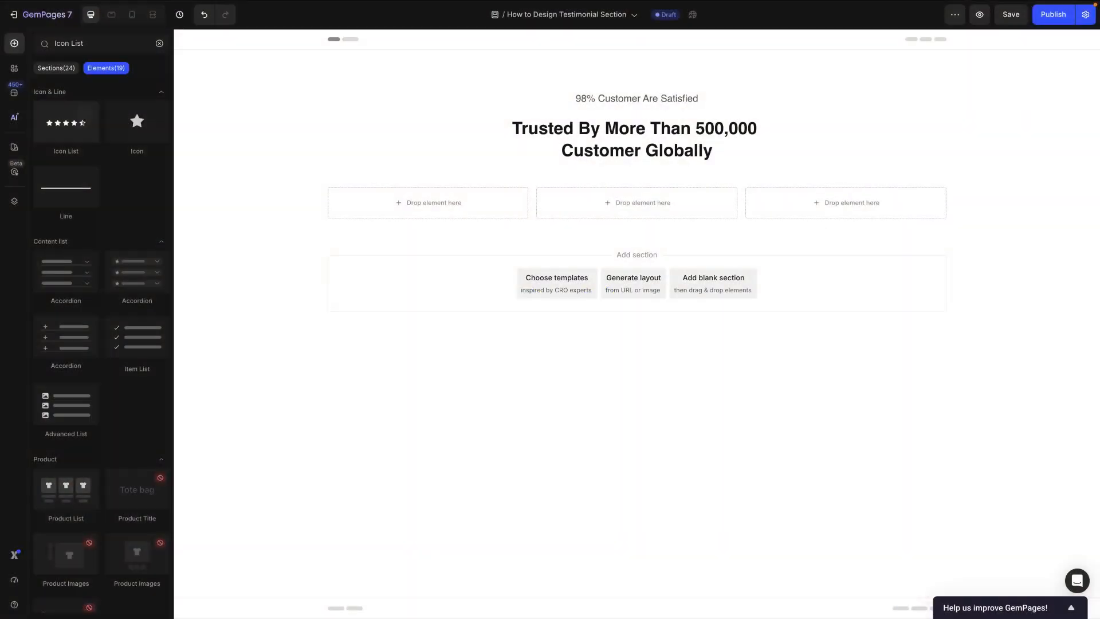
Step: Add an Icon List to the first carousel item and give its first star color FFD932 and size 17
{"action": "left_click_drag", "start_coordinate": [66, 124], "coordinate": [371, 208]}
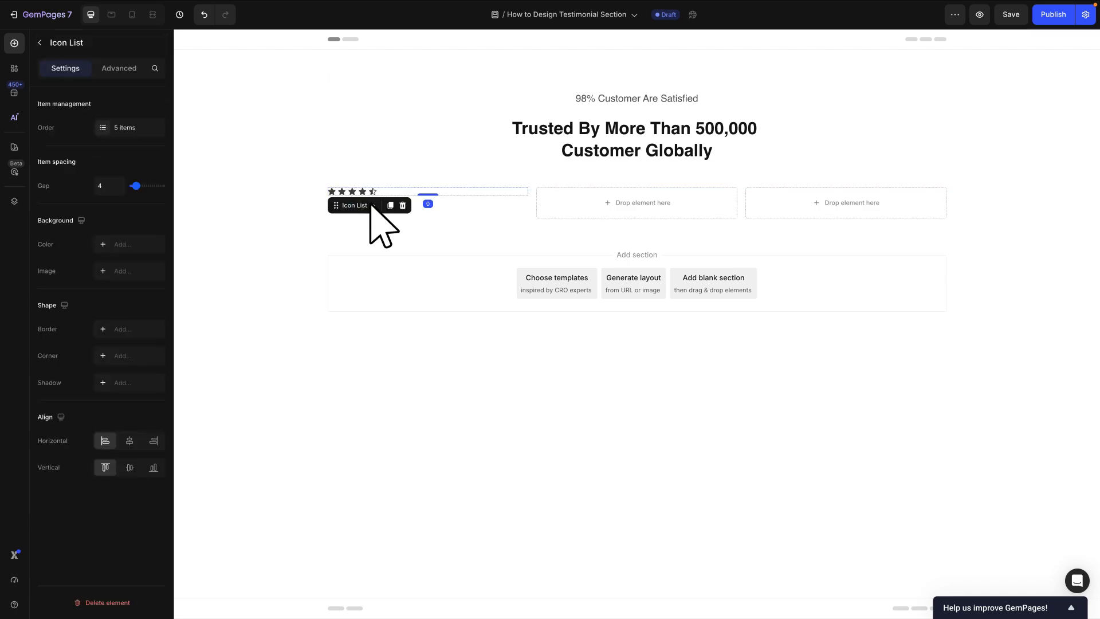
{"action": "left_click", "coordinate": [333, 194]}
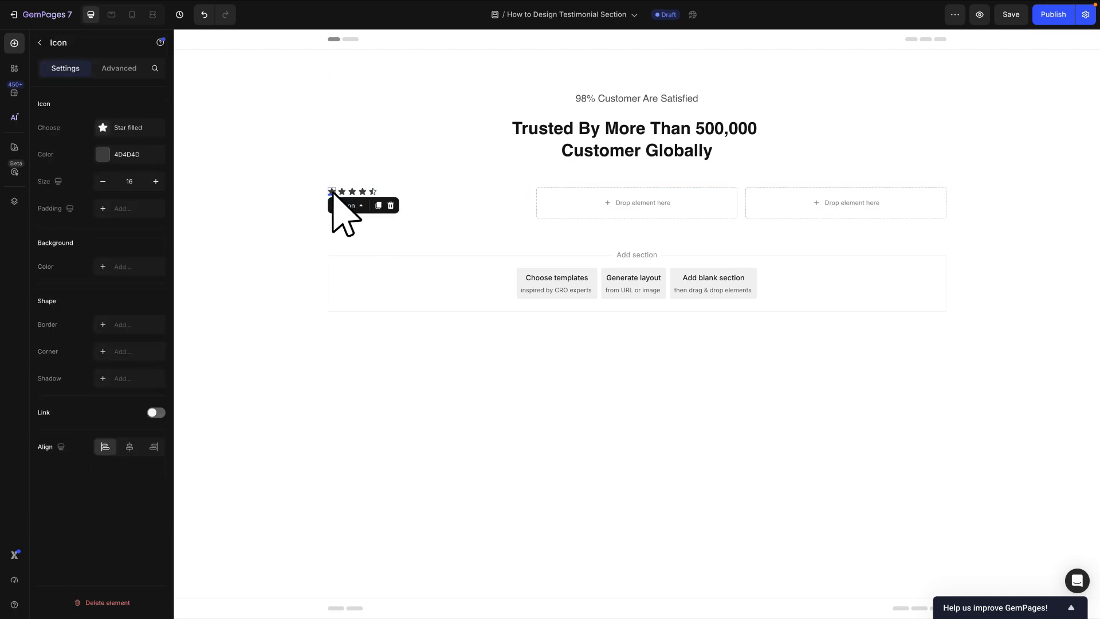
{"action": "left_click", "coordinate": [130, 154]}
{"action": "left_click", "coordinate": [303, 224]}
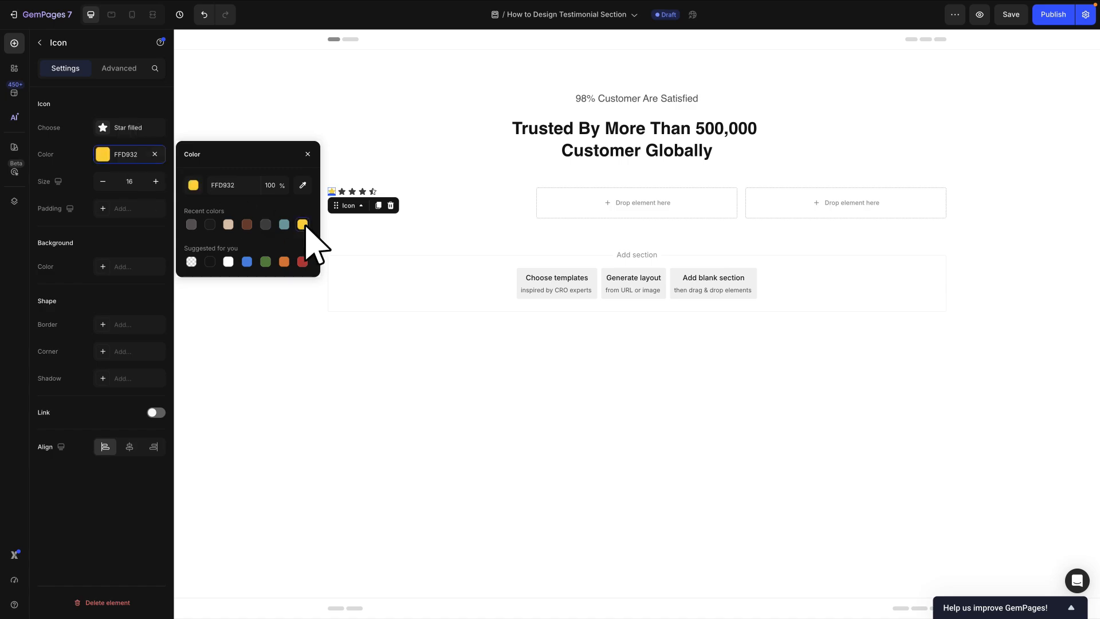
{"action": "left_click", "coordinate": [139, 182]}
{"action": "key", "text": "Up"}
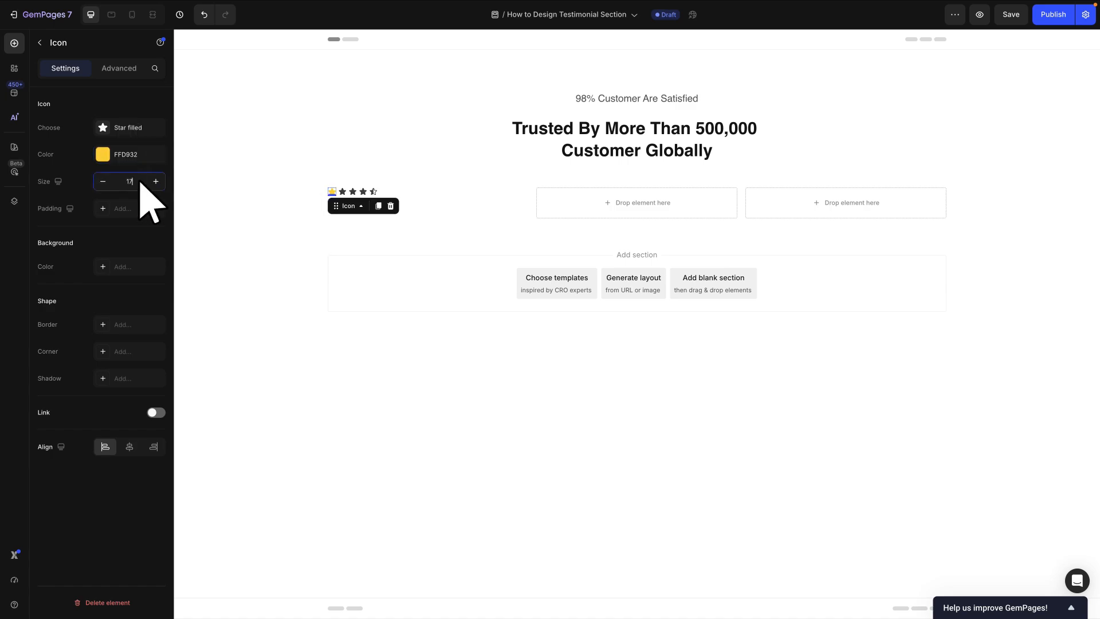
Step: Delete the four dark star icons from the icon list, keeping only the yellow one
{"action": "left_click", "coordinate": [421, 193]}
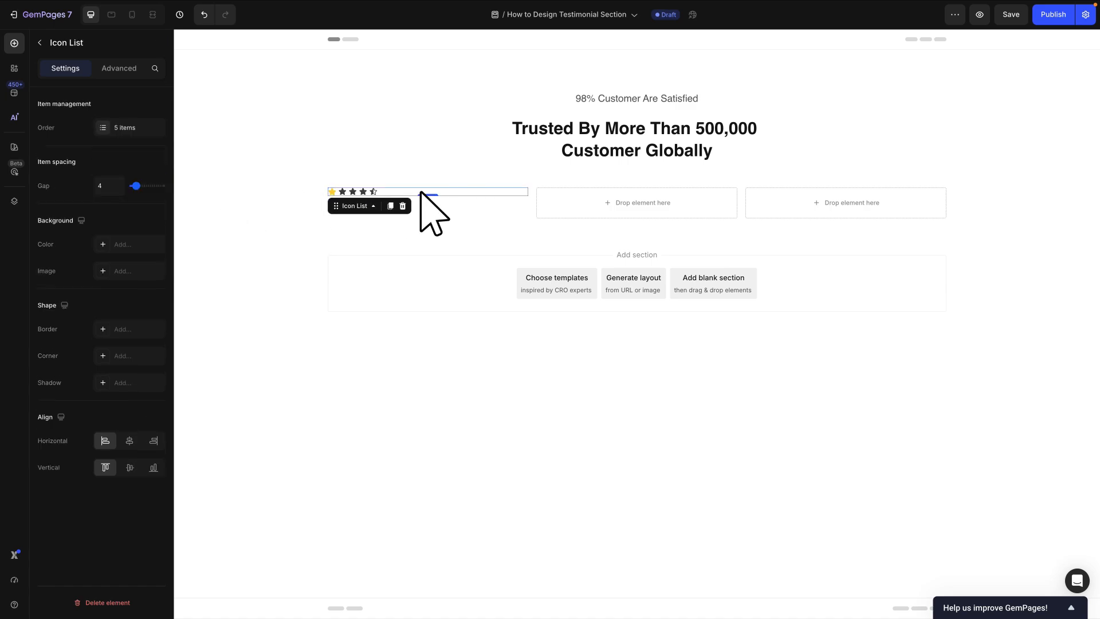
{"action": "left_click", "coordinate": [123, 127]}
{"action": "left_click", "coordinate": [302, 256]}
{"action": "left_click", "coordinate": [295, 256]}
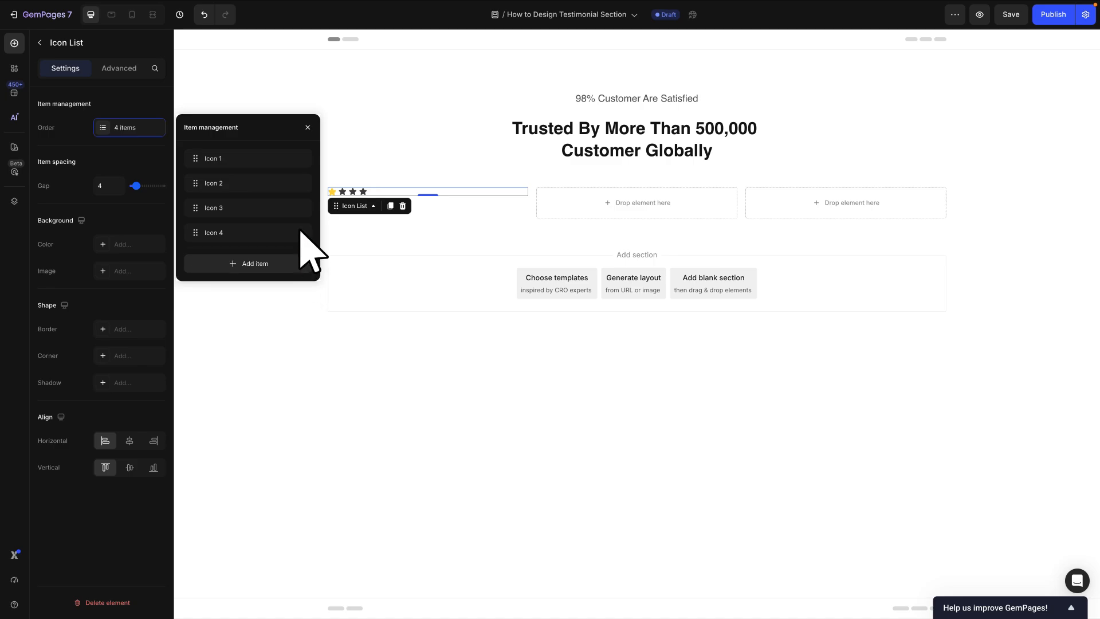
{"action": "left_click", "coordinate": [302, 232]}
{"action": "left_click", "coordinate": [295, 232]}
{"action": "left_click", "coordinate": [302, 207]}
{"action": "left_click", "coordinate": [296, 207]}
{"action": "left_click", "coordinate": [301, 183]}
{"action": "left_click", "coordinate": [295, 183]}
Step: Duplicate the yellow star four times for a five-star rating and clear the icon list's gap value
{"action": "left_click", "coordinate": [286, 158]}
{"action": "left_click", "coordinate": [286, 158]}
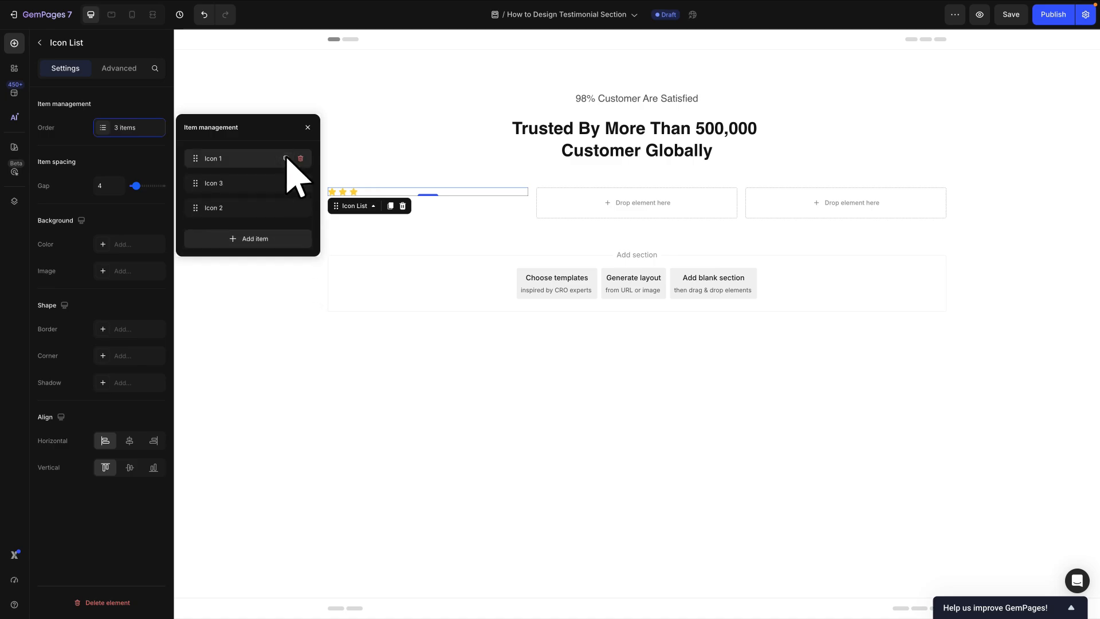
{"action": "left_click", "coordinate": [286, 158]}
{"action": "left_click", "coordinate": [286, 158]}
{"action": "left_click", "coordinate": [108, 185]}
{"action": "key", "text": "BackSpace"}
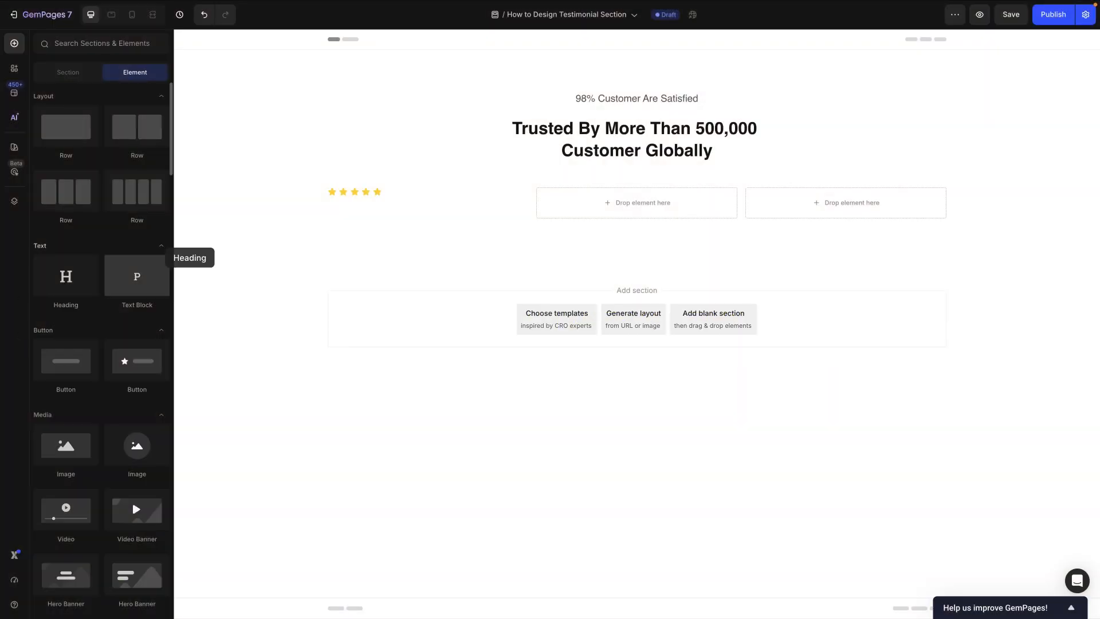
Step: Add a heading below the stars reading "It tastes delicious and helps improve my sleep"
{"action": "left_click_drag", "start_coordinate": [57, 289], "coordinate": [397, 243]}
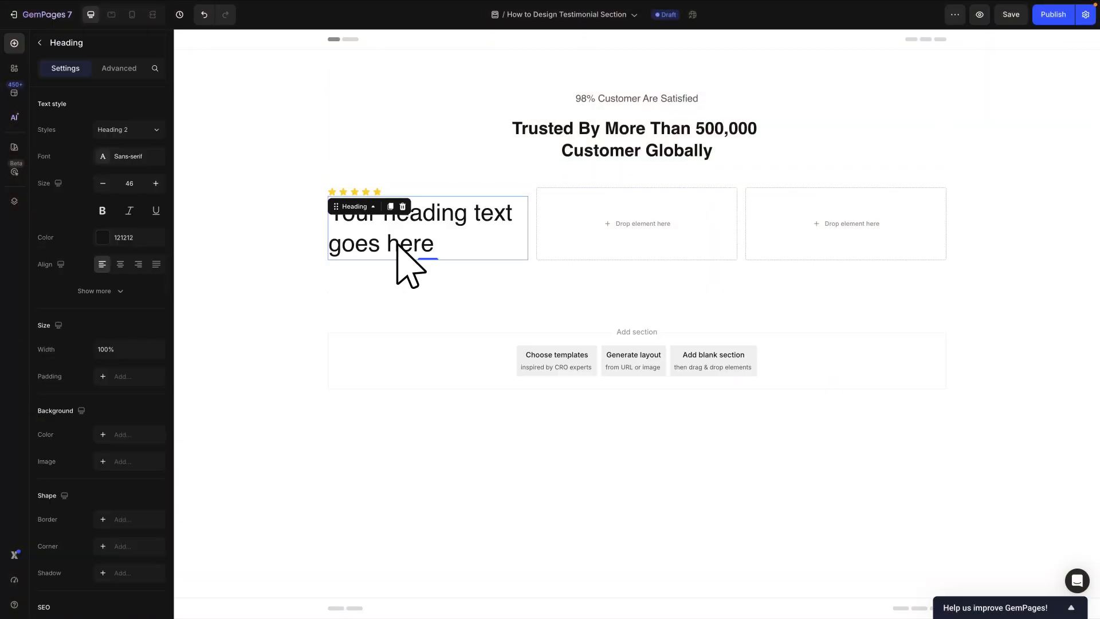
{"action": "double_click", "coordinate": [396, 243]}
{"action": "type", "text": "It tastes delicious and helps improve my sleep"}
Step: Style the testimonial heading as Heading 6 with font size 19 and color 686363
{"action": "left_click", "coordinate": [152, 131]}
{"action": "left_click", "coordinate": [145, 247]}
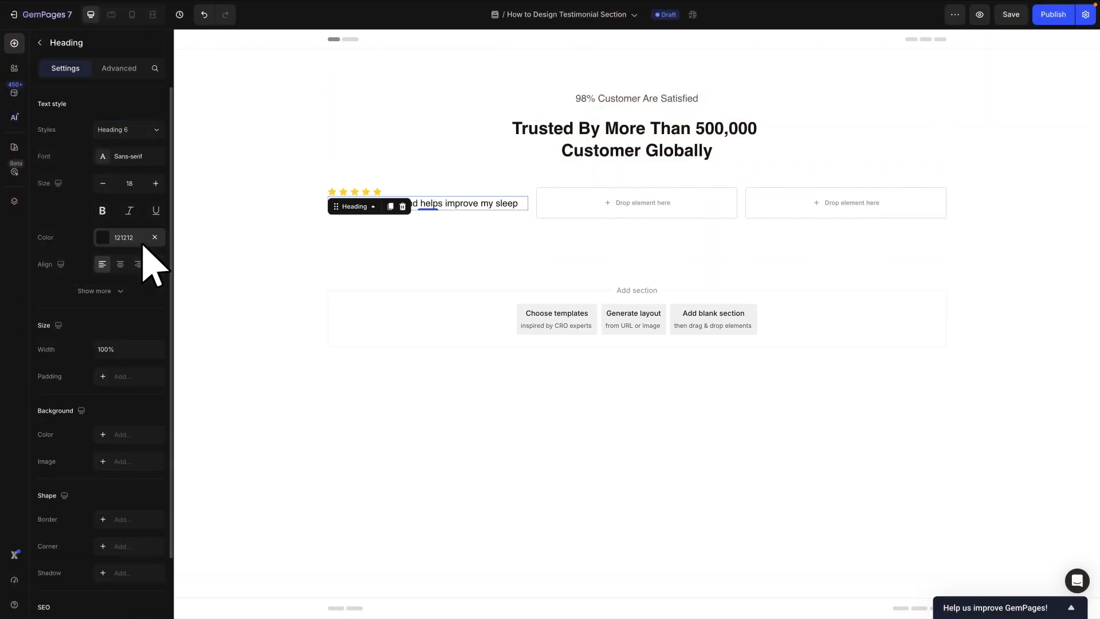
{"action": "left_click", "coordinate": [142, 185]}
{"action": "key", "text": "Up"}
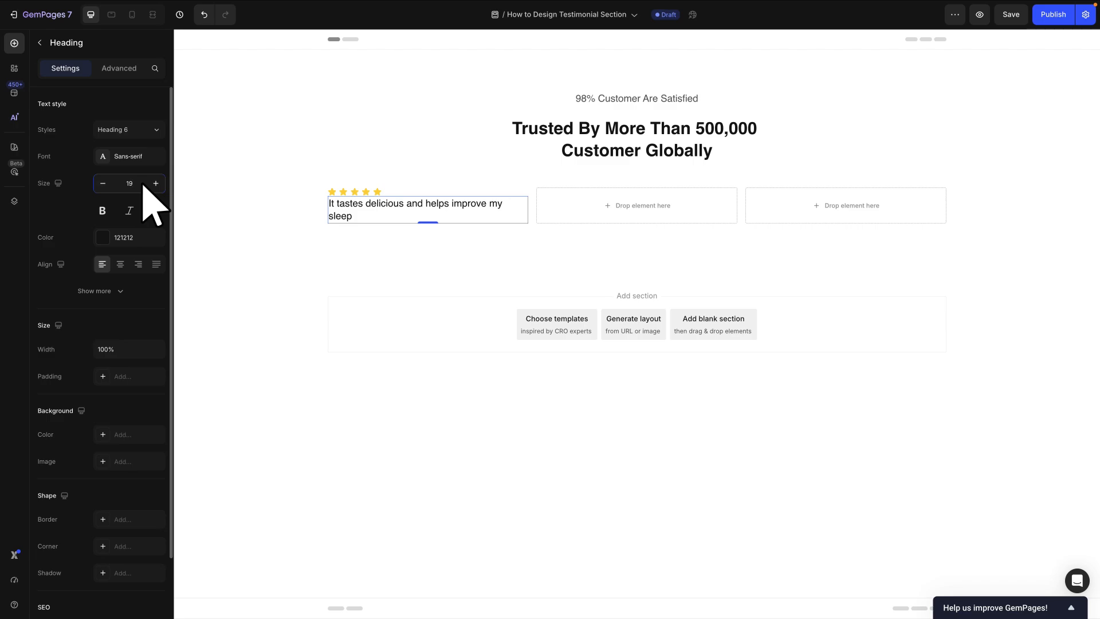
{"action": "left_click", "coordinate": [140, 237]}
{"action": "left_click", "coordinate": [191, 307]}
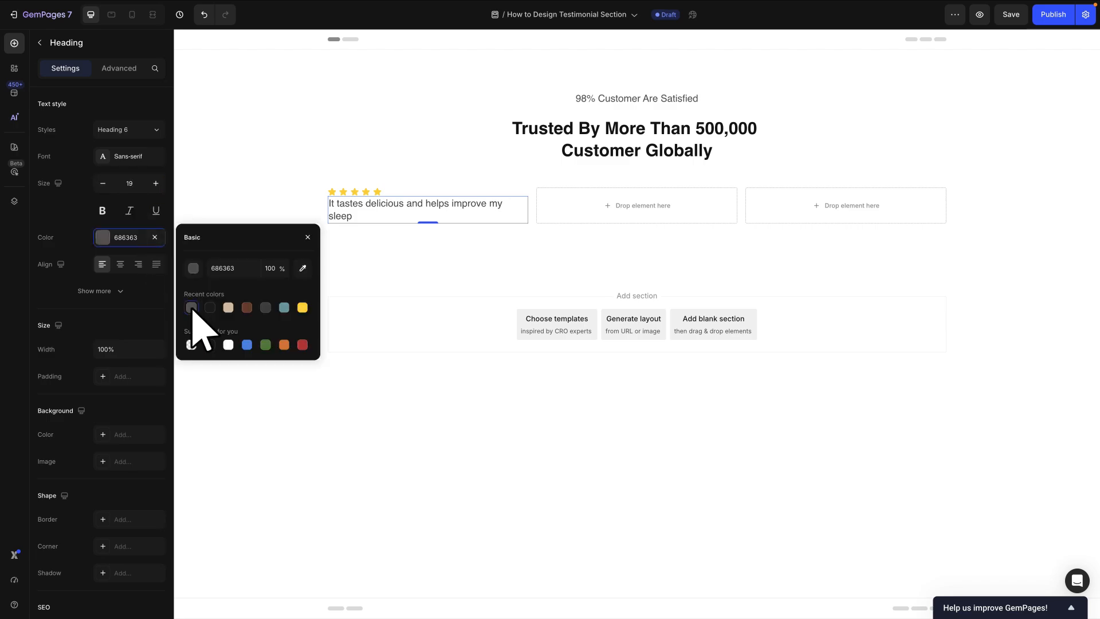
Step: Set the testimonial heading's font weight to Semi Bold and its line height to 130%
{"action": "left_click", "coordinate": [142, 291]}
{"action": "left_click", "coordinate": [143, 292]}
{"action": "left_click", "coordinate": [143, 392]}
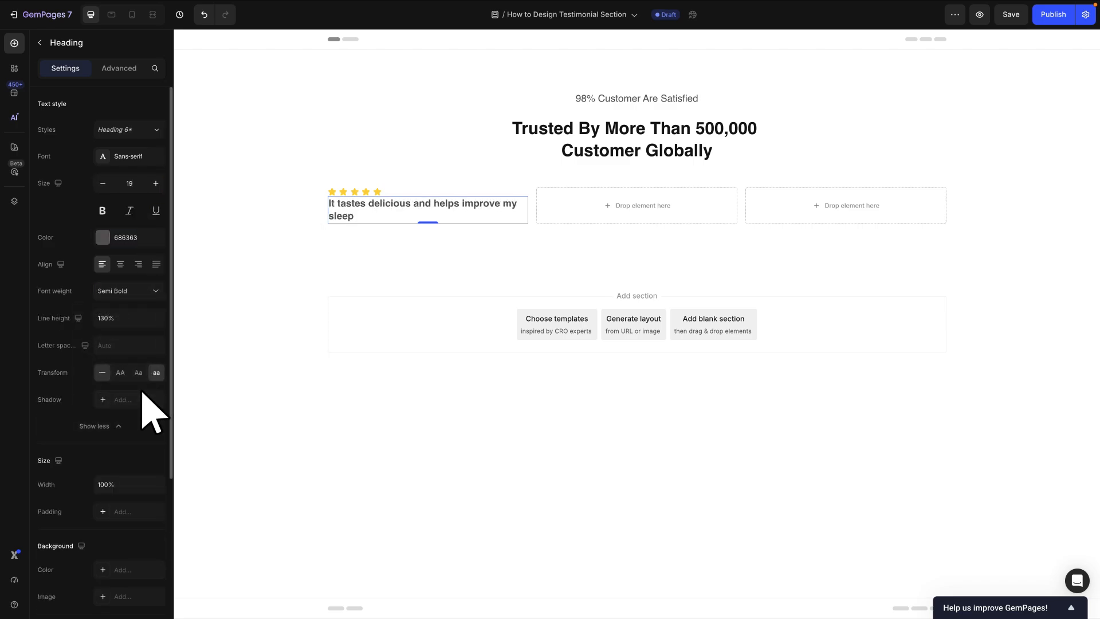
{"action": "left_click", "coordinate": [144, 319]}
{"action": "left_click", "coordinate": [143, 383]}
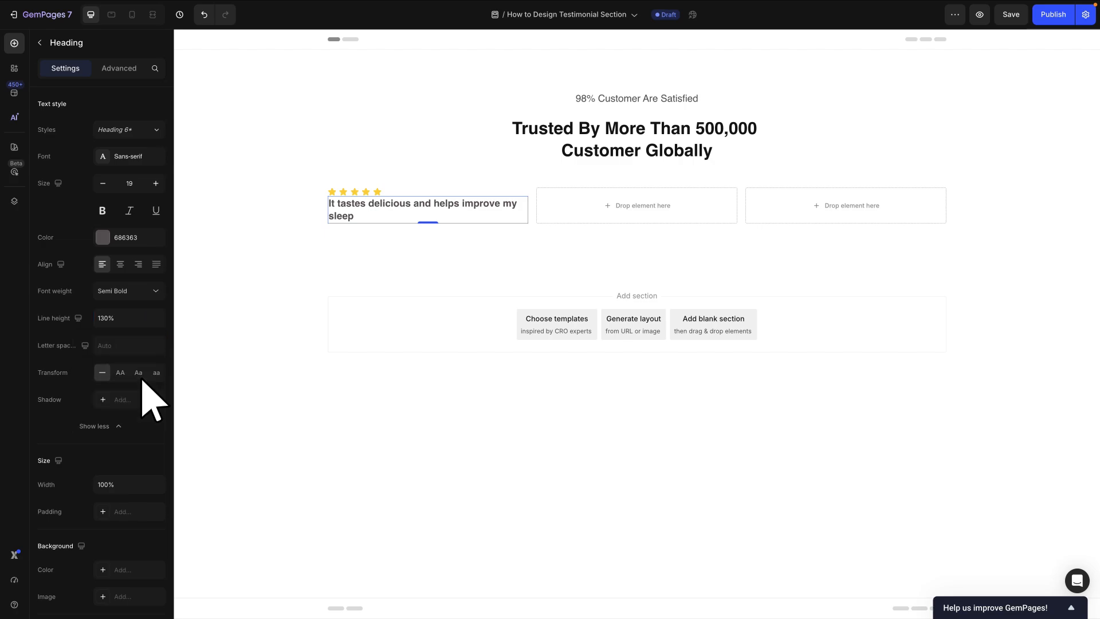
Step: Set the testimonial heading's HTML tag to H3
{"action": "scroll", "coordinate": [148, 395], "scroll_direction": "down", "scroll_amount": 5}
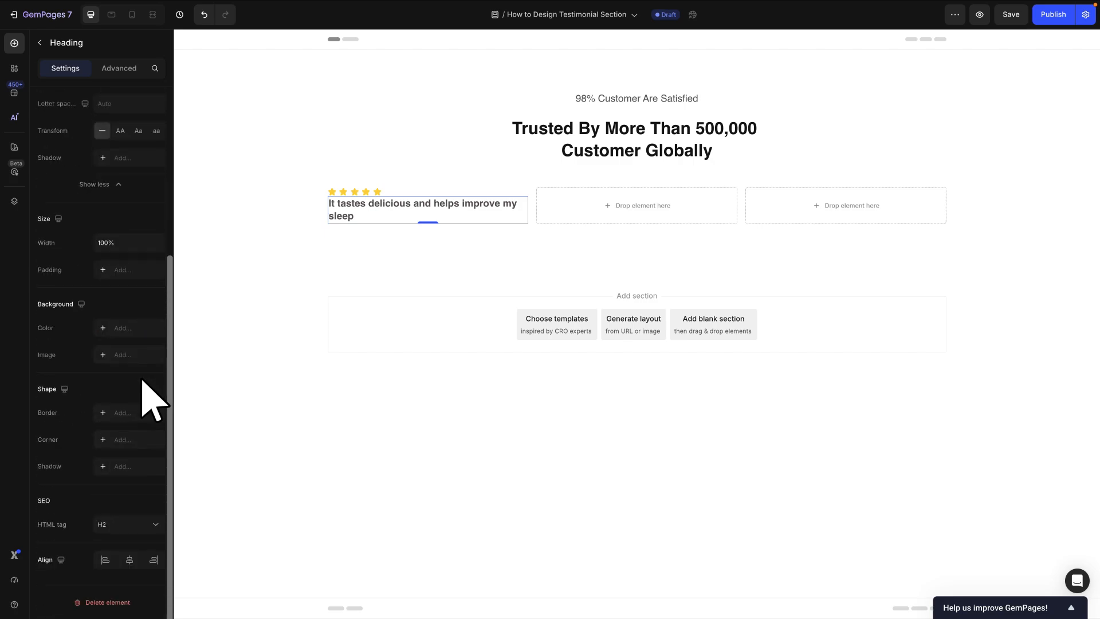
{"action": "left_click", "coordinate": [146, 526]}
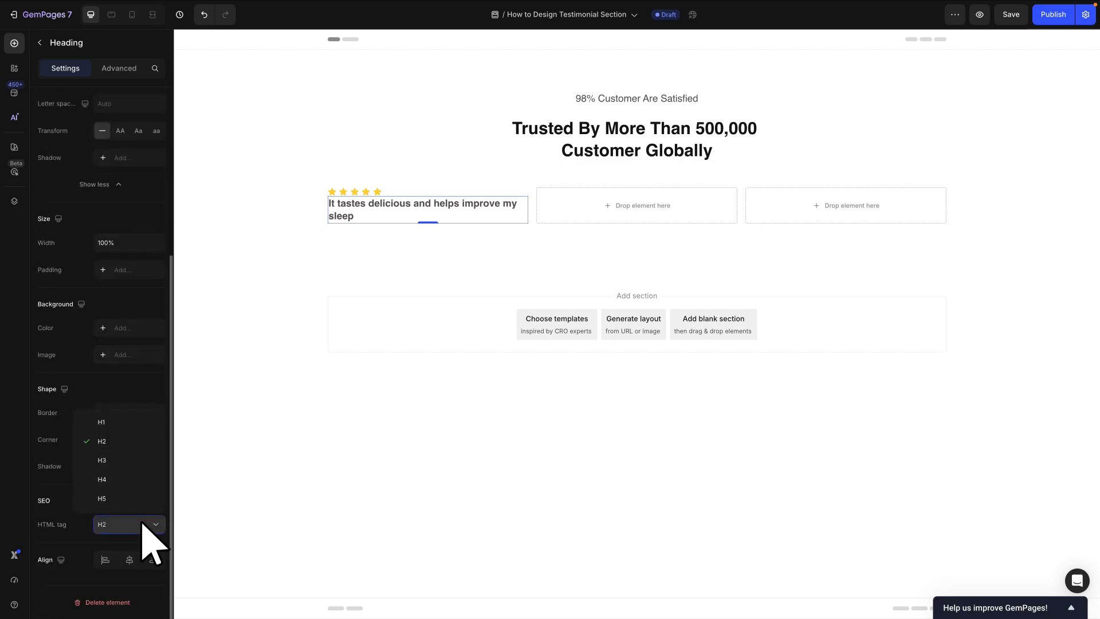
{"action": "left_click", "coordinate": [150, 475]}
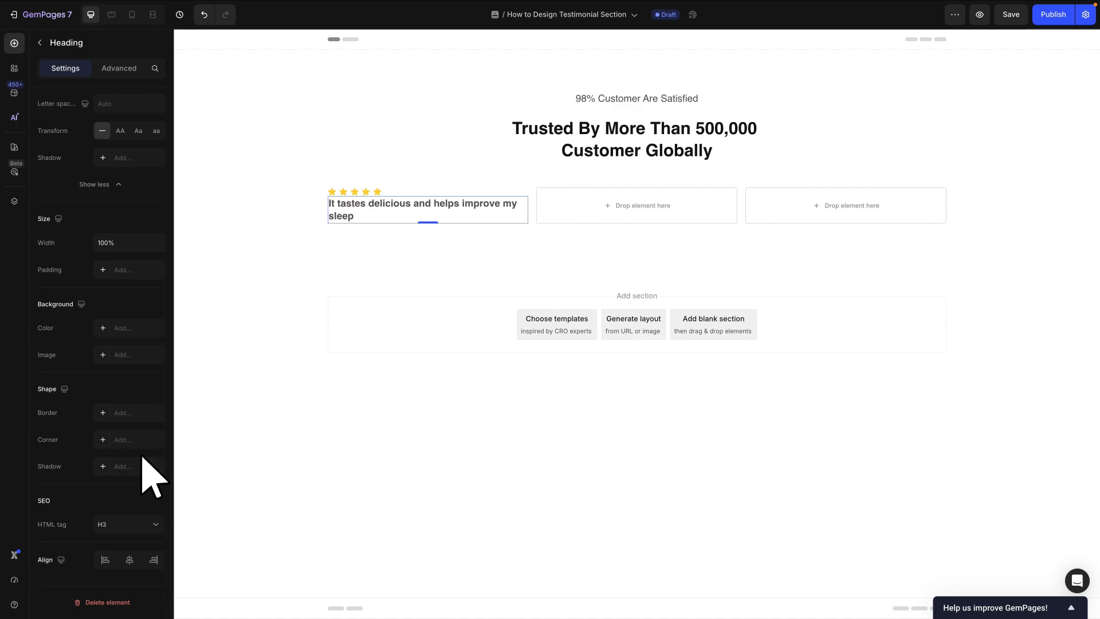
Step: Add a text block below the heading with sample review text starting "But I must explain to you" and recolor it with the recent gray
{"action": "left_click", "coordinate": [52, 41]}
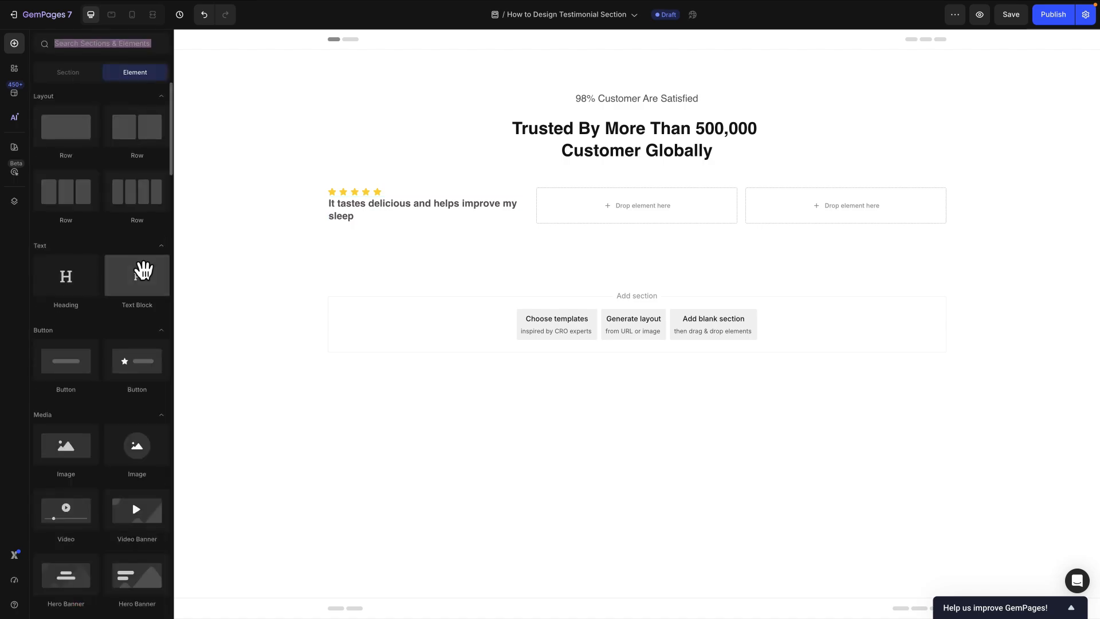
{"action": "left_click_drag", "start_coordinate": [143, 275], "coordinate": [344, 227]}
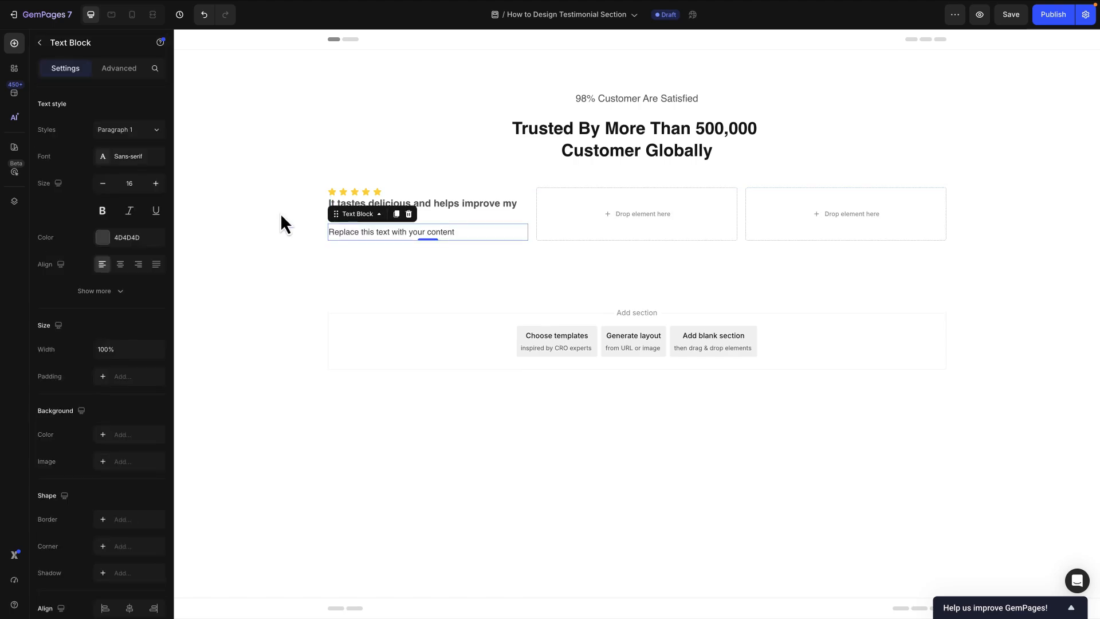
{"action": "double_click", "coordinate": [428, 232]}
{"action": "type", "text": "But I must explain to you how all this mistaken idea of denouncing pleasure and praising pain was born and I will give you a complete account of the system, and expound the actual teachings of the great explorer of the truth"}
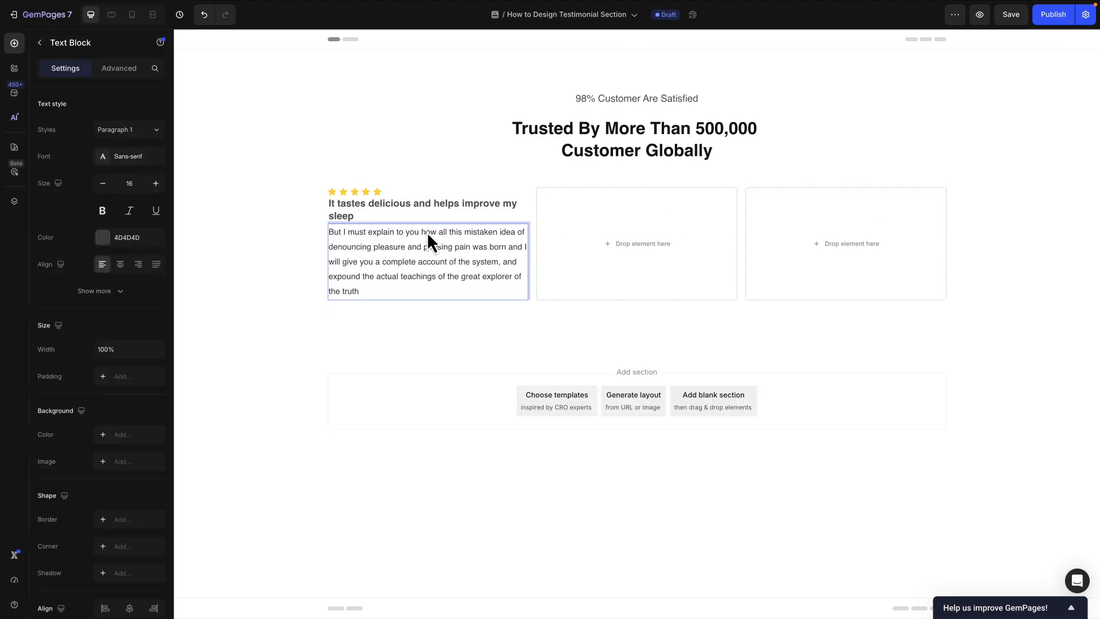
{"action": "left_click", "coordinate": [136, 239]}
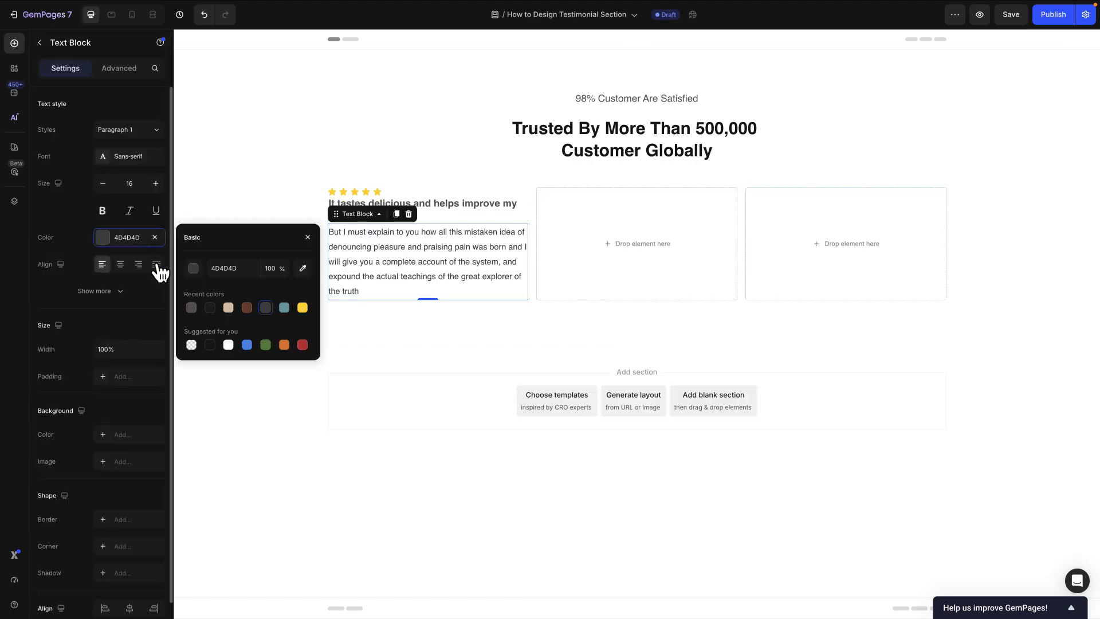
{"action": "left_click", "coordinate": [191, 308]}
Step: Add a line element below the review text and set its color to E0E0E0
{"action": "left_click", "coordinate": [40, 42]}
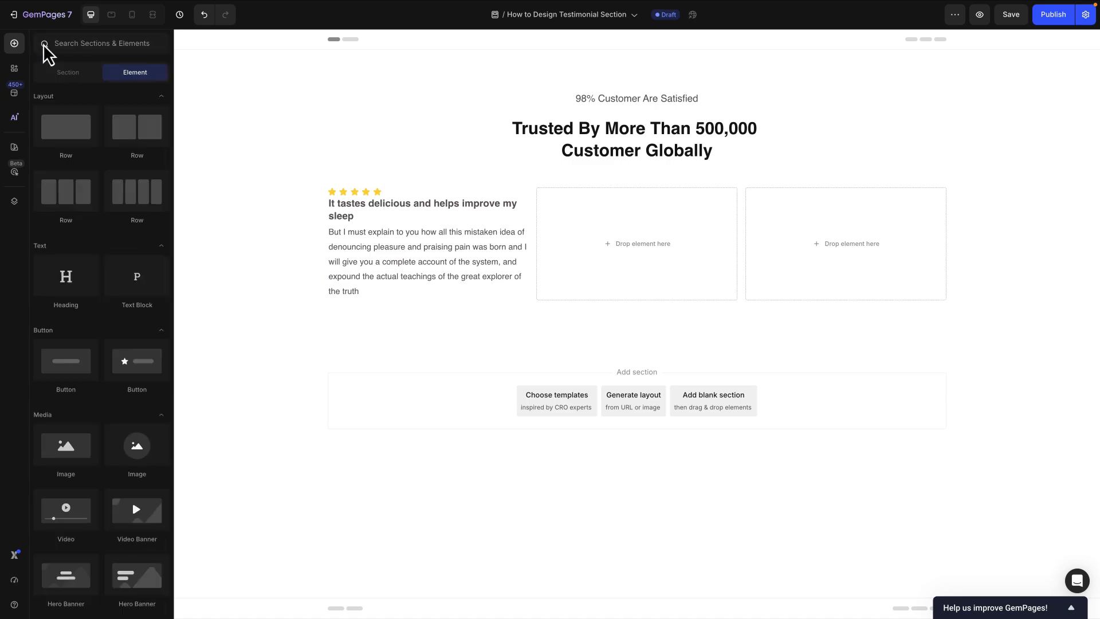
{"action": "left_click", "coordinate": [91, 43]}
{"action": "type", "text": "Line"}
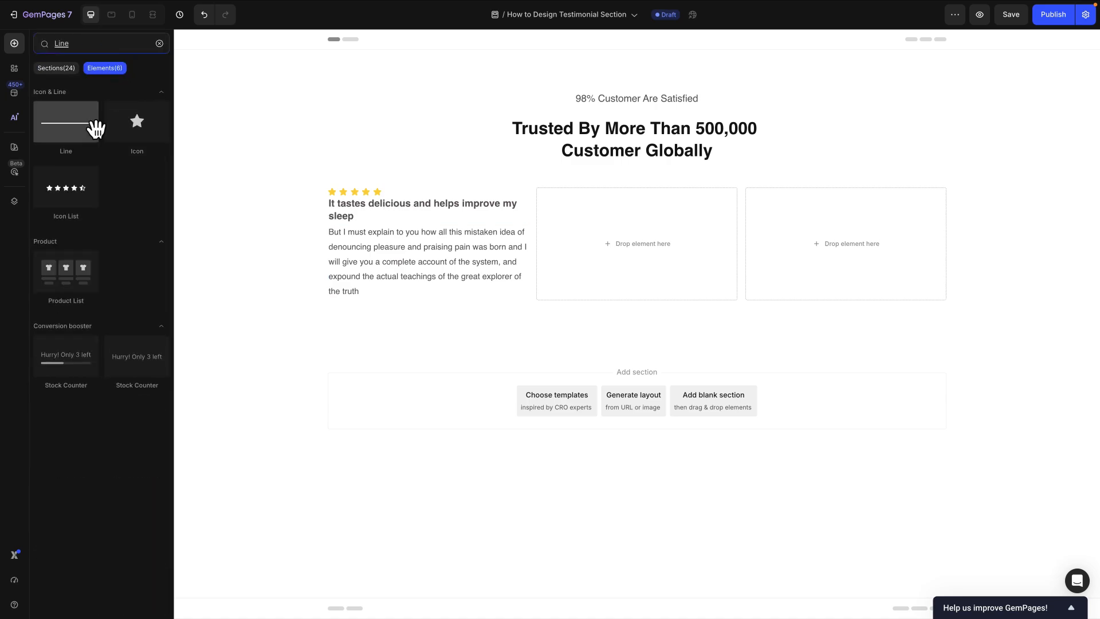
{"action": "left_click_drag", "start_coordinate": [92, 126], "coordinate": [380, 304]}
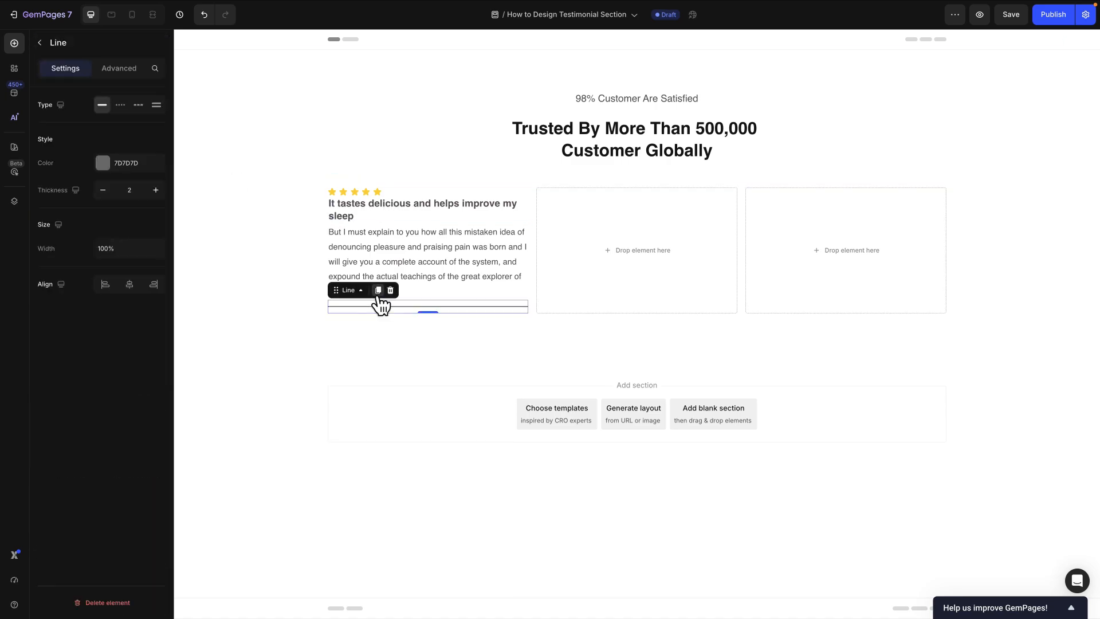
{"action": "left_click", "coordinate": [125, 163]}
{"action": "left_click", "coordinate": [237, 189]}
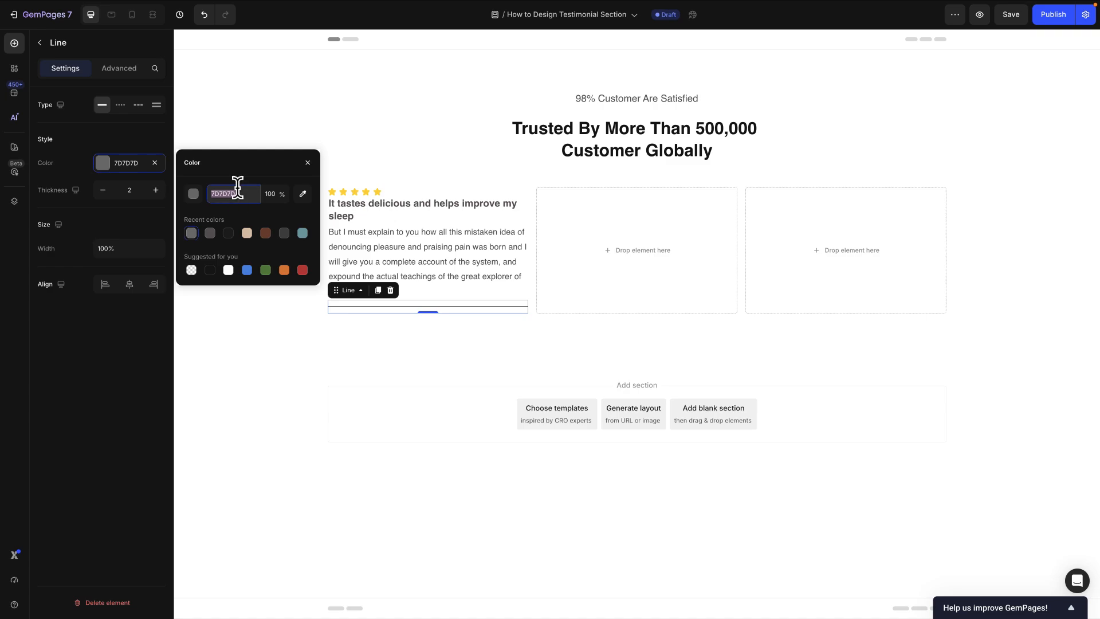
{"action": "type", "text": "E0E0E0"}
{"action": "left_click", "coordinate": [313, 163]}
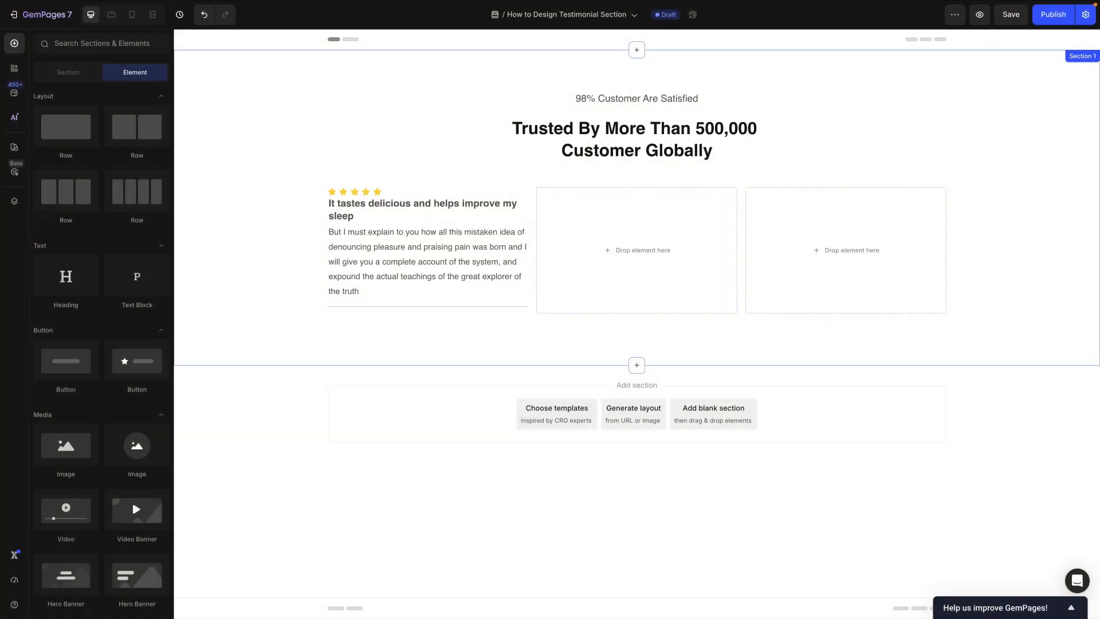
Step: Add a two-column row below the line and place an image element in its first column
{"action": "left_click_drag", "start_coordinate": [106, 159], "coordinate": [338, 333]}
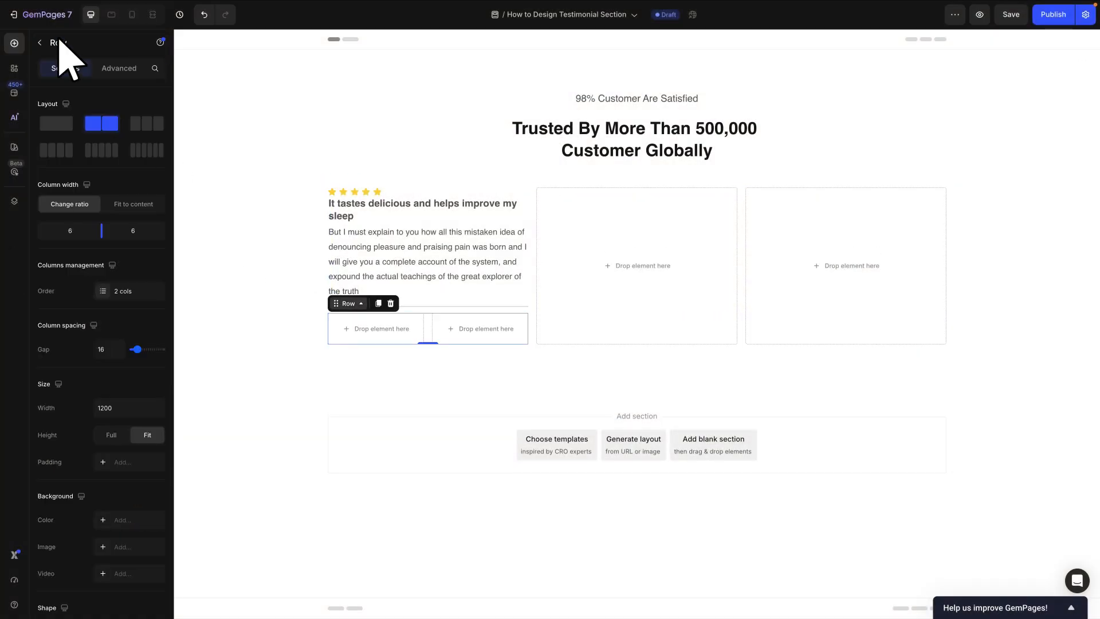
{"action": "left_click", "coordinate": [57, 40]}
{"action": "left_click_drag", "start_coordinate": [59, 448], "coordinate": [361, 344]}
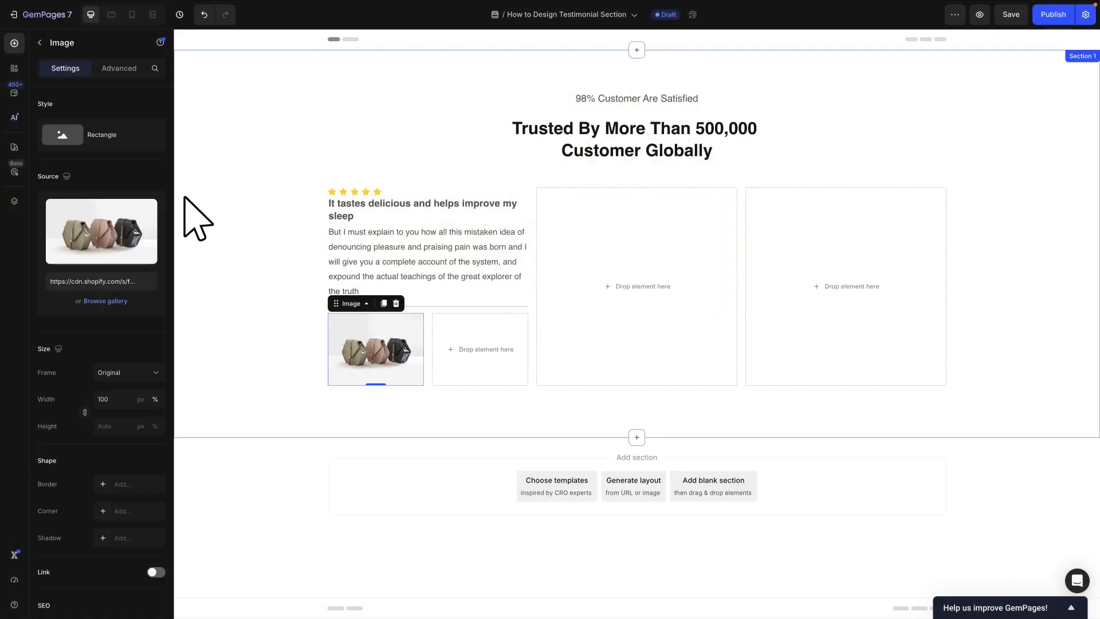
Step: Switch the image to the Circle style and replace it with the bearded man's portrait from the gallery
{"action": "left_click", "coordinate": [119, 133]}
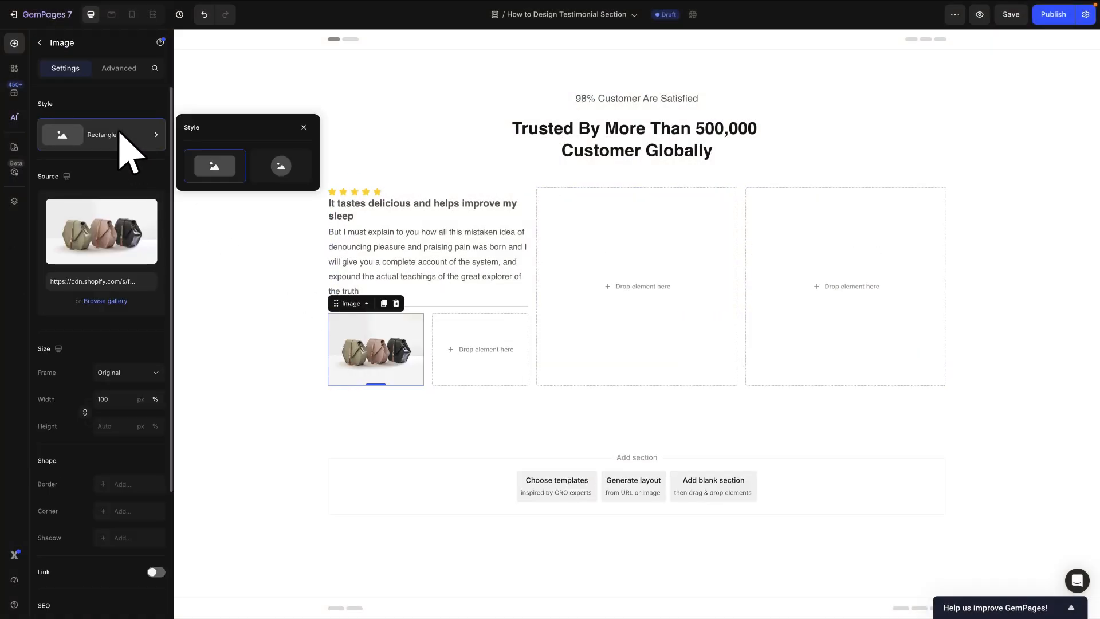
{"action": "left_click", "coordinate": [292, 166]}
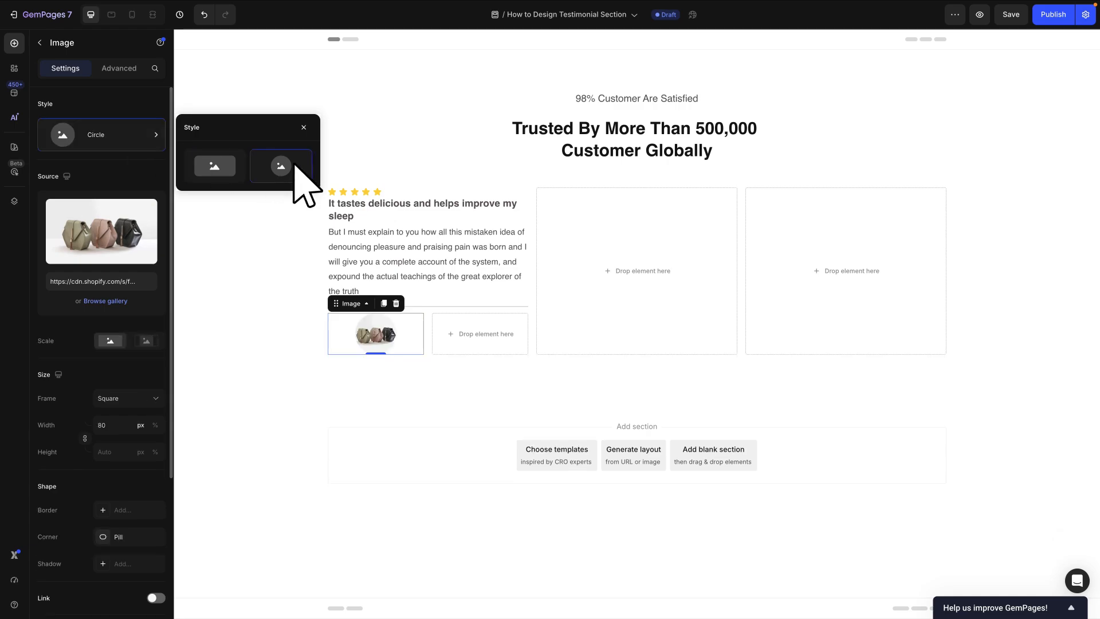
{"action": "left_click", "coordinate": [105, 301]}
{"action": "left_click", "coordinate": [529, 241]}
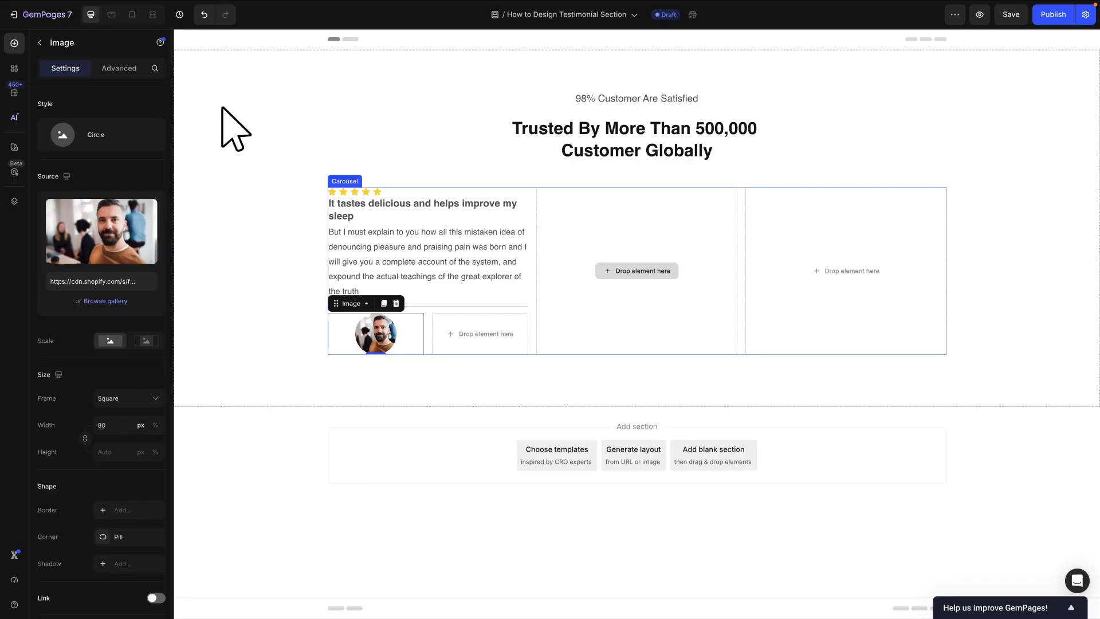
Step: Fit the row's columns to their content and add a heading with the customer's name beside the portrait
{"action": "left_click", "coordinate": [65, 41]}
{"action": "left_click", "coordinate": [142, 205]}
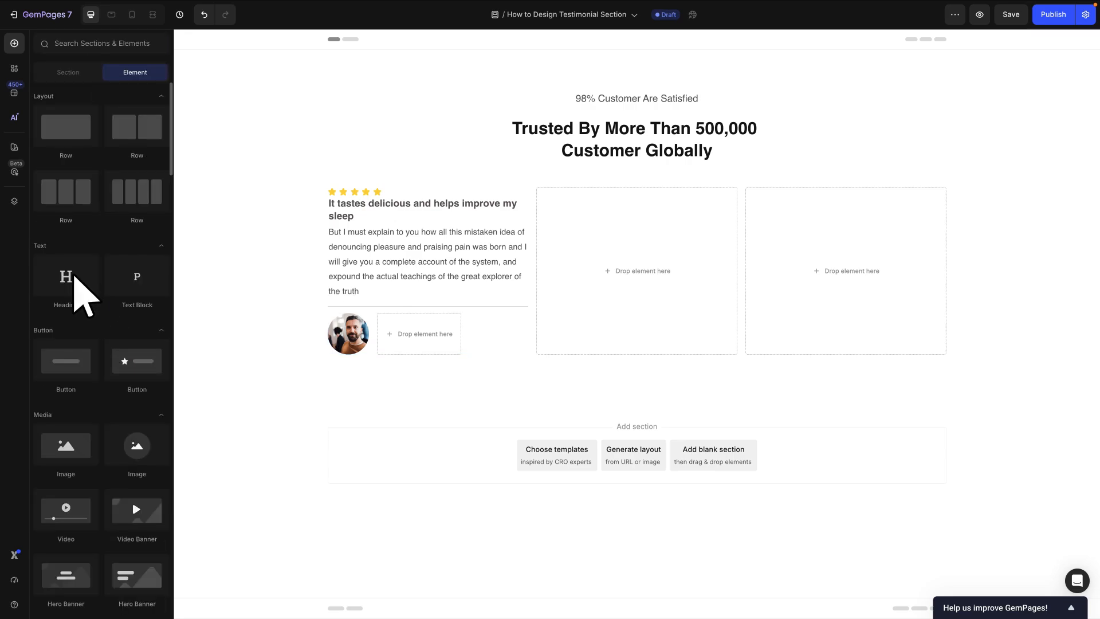
{"action": "left_click_drag", "start_coordinate": [74, 273], "coordinate": [406, 315]}
{"action": "left_click_drag", "start_coordinate": [406, 315], "coordinate": [424, 333]}
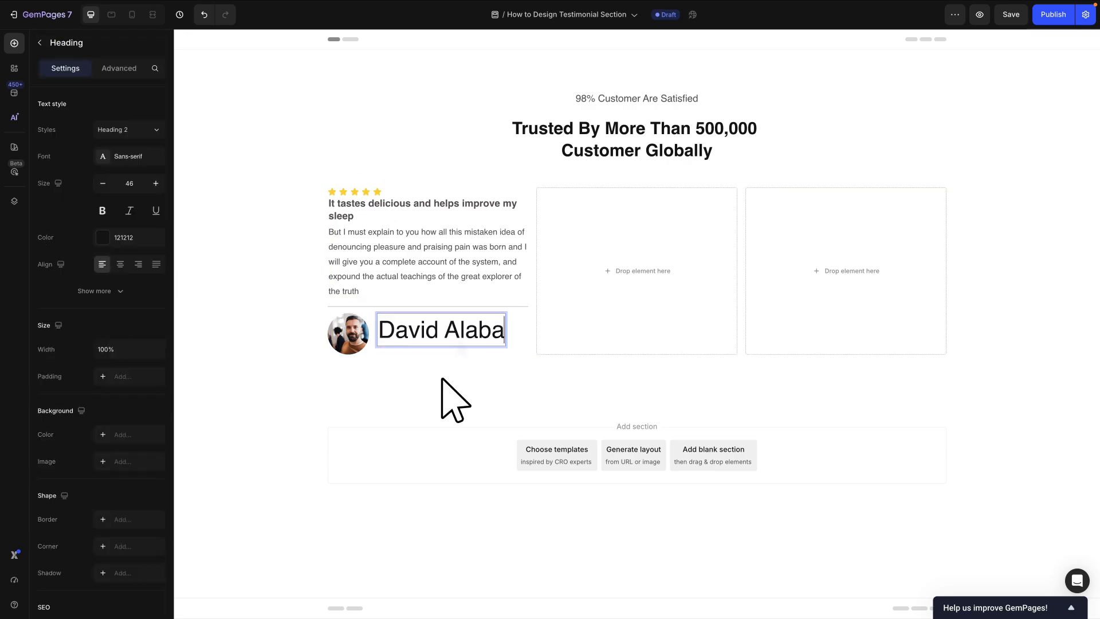
Step: Apply a smaller bold heading style to the customer name and set its HTML tag to H4
{"action": "left_click", "coordinate": [123, 129]}
{"action": "left_click", "coordinate": [122, 264]}
{"action": "scroll", "coordinate": [131, 297], "scroll_direction": "down", "scroll_amount": 5}
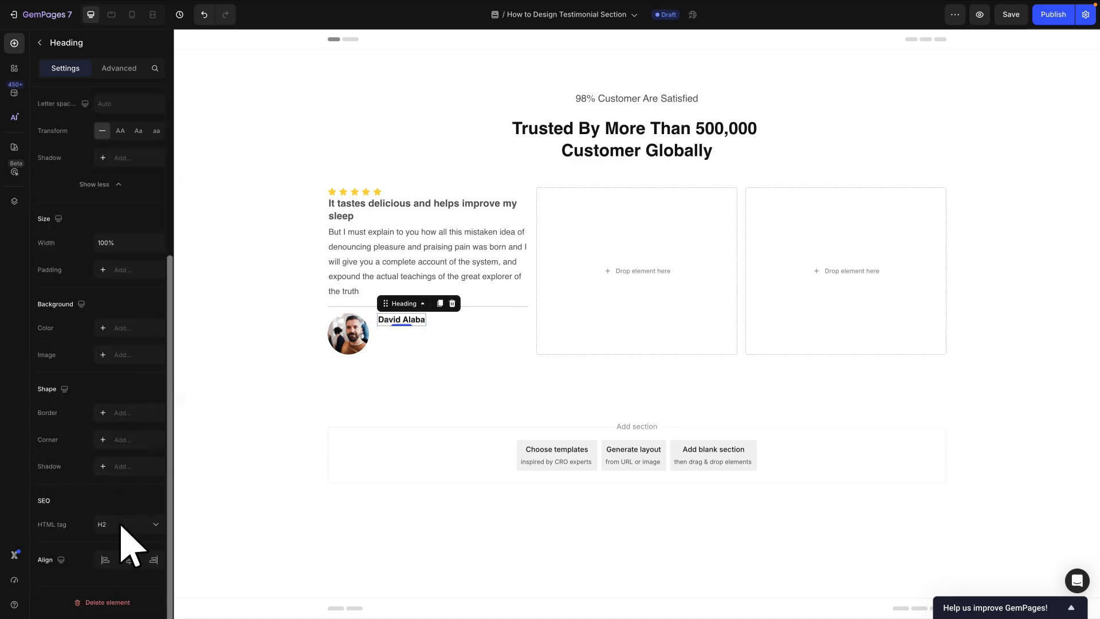
{"action": "left_click", "coordinate": [126, 525]}
{"action": "left_click", "coordinate": [129, 492]}
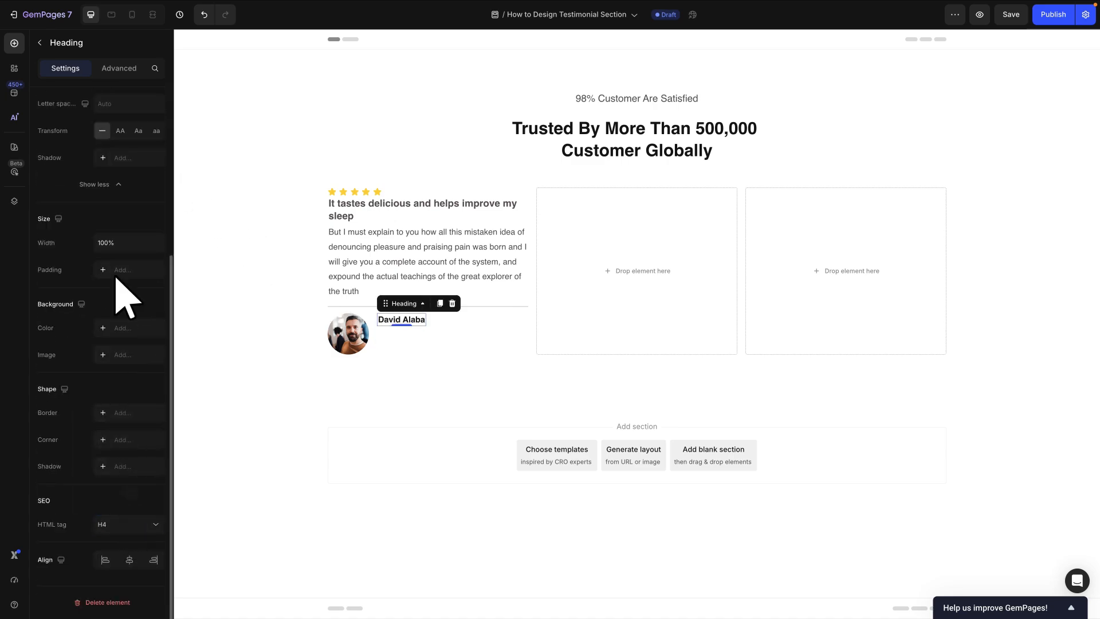
Step: Set the customer name heading's bottom margin to S (8px)
{"action": "left_click", "coordinate": [119, 68]}
{"action": "left_click", "coordinate": [102, 206]}
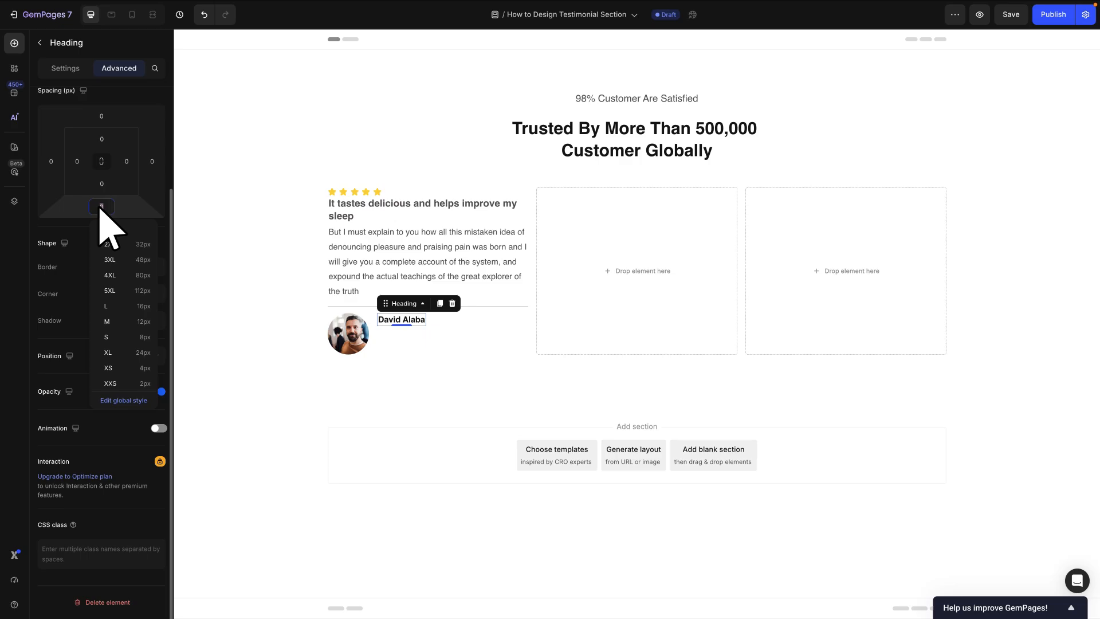
{"action": "left_click", "coordinate": [112, 340]}
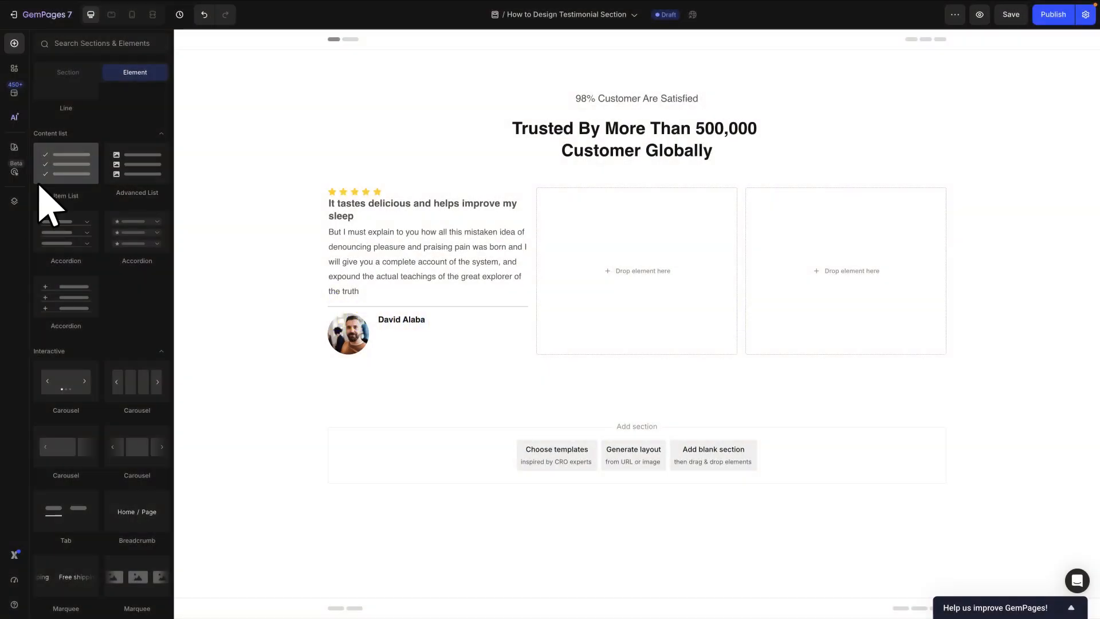
Step: Add an item list below the customer name and remove its extra items so only one remains
{"action": "left_click_drag", "start_coordinate": [38, 184], "coordinate": [401, 341]}
{"action": "left_click", "coordinate": [127, 126]}
{"action": "left_click", "coordinate": [301, 207]}
{"action": "left_click", "coordinate": [298, 207]}
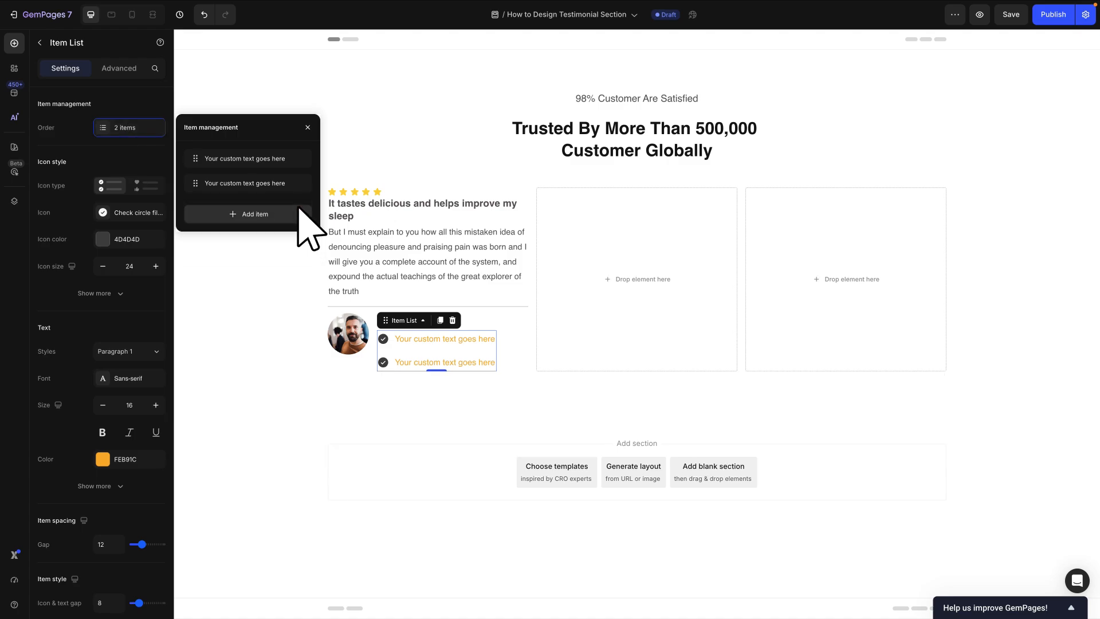
{"action": "left_click", "coordinate": [301, 183]}
{"action": "left_click", "coordinate": [297, 183]}
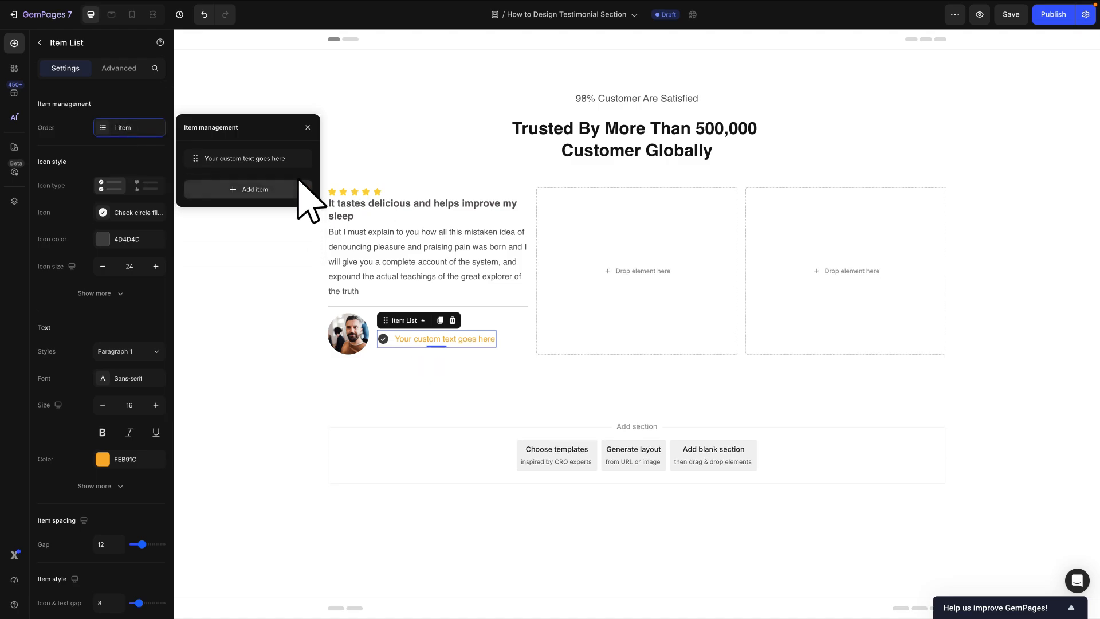
Step: Change the list item's icon to Seal check filled and its text to "Verified Buyer"
{"action": "left_click", "coordinate": [127, 213]}
{"action": "type", "text": "check"}
{"action": "left_click", "coordinate": [223, 388]}
{"action": "double_click", "coordinate": [411, 341]}
{"action": "type", "text": "Verified Buyer"}
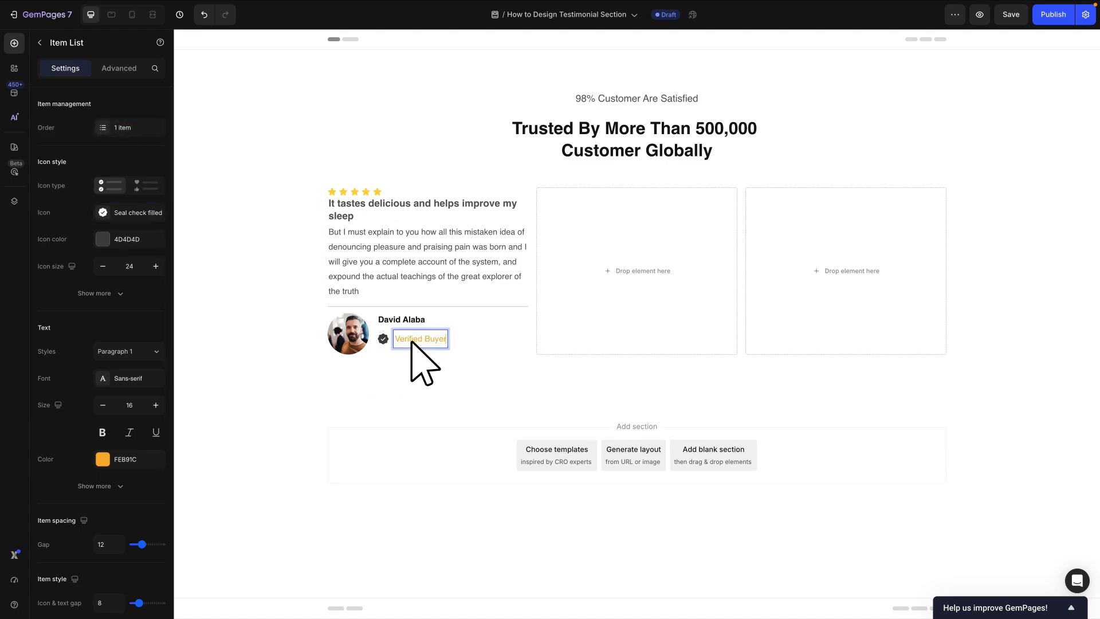
Step: Color the Verified Buyer icon and text green (5E8E49) and set the icon and text gap to 6
{"action": "left_click", "coordinate": [103, 239]}
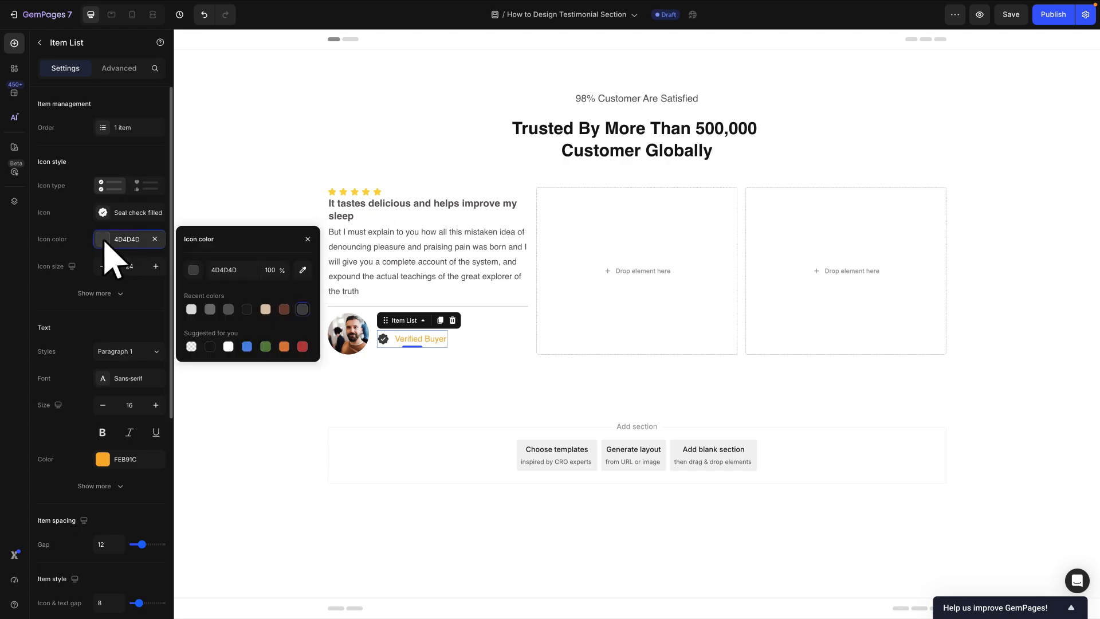
{"action": "left_click", "coordinate": [265, 346]}
{"action": "left_click", "coordinate": [142, 459]}
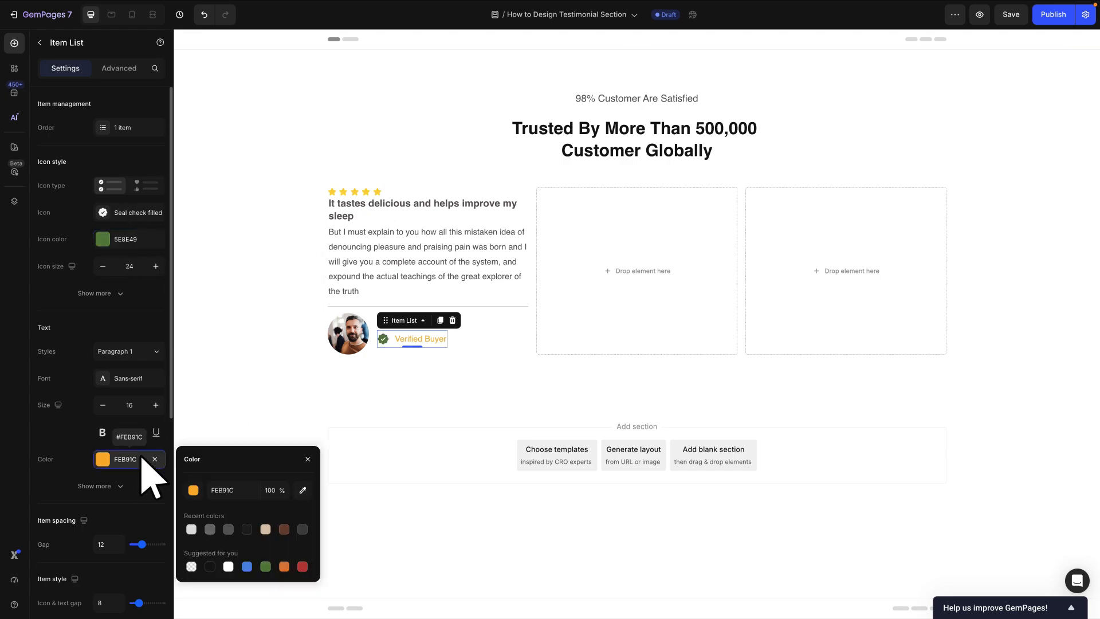
{"action": "left_click", "coordinate": [265, 566]}
{"action": "scroll", "coordinate": [270, 573], "scroll_direction": "down", "scroll_amount": 6}
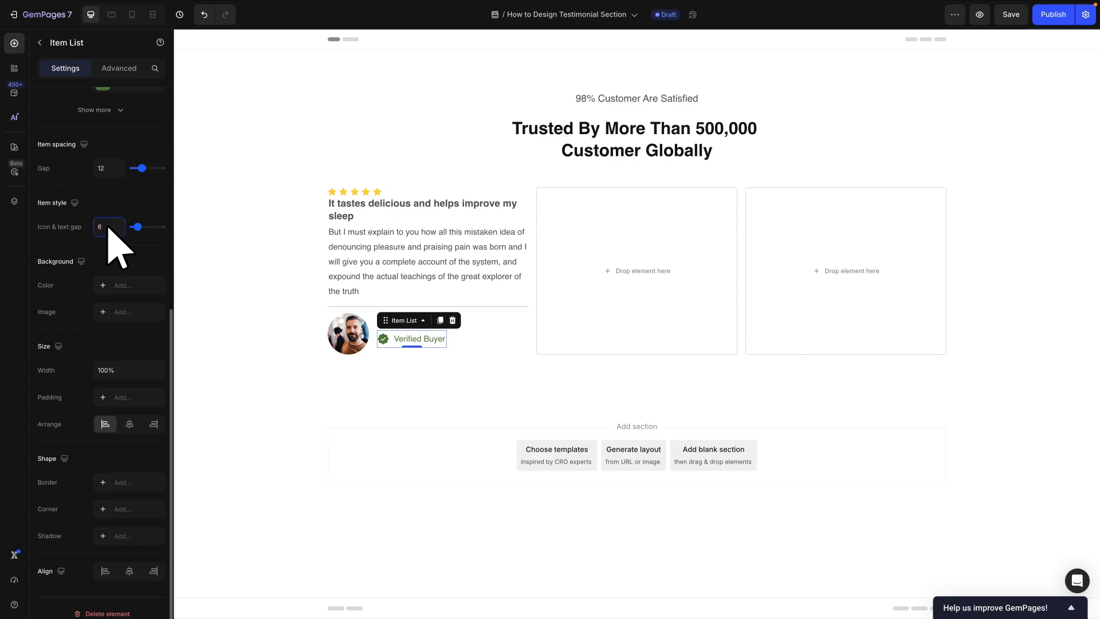
{"action": "left_click", "coordinate": [131, 15]}
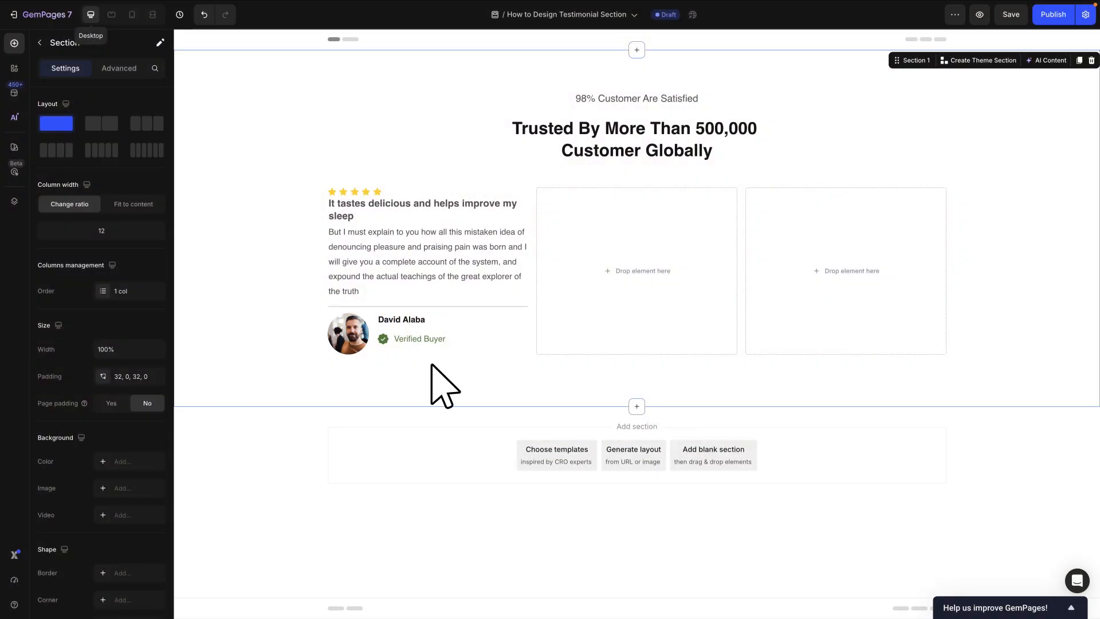
Step: Replace the two empty carousel items with duplicates of the finished testimonial and set the item gap to 20
{"action": "left_click", "coordinate": [516, 367]}
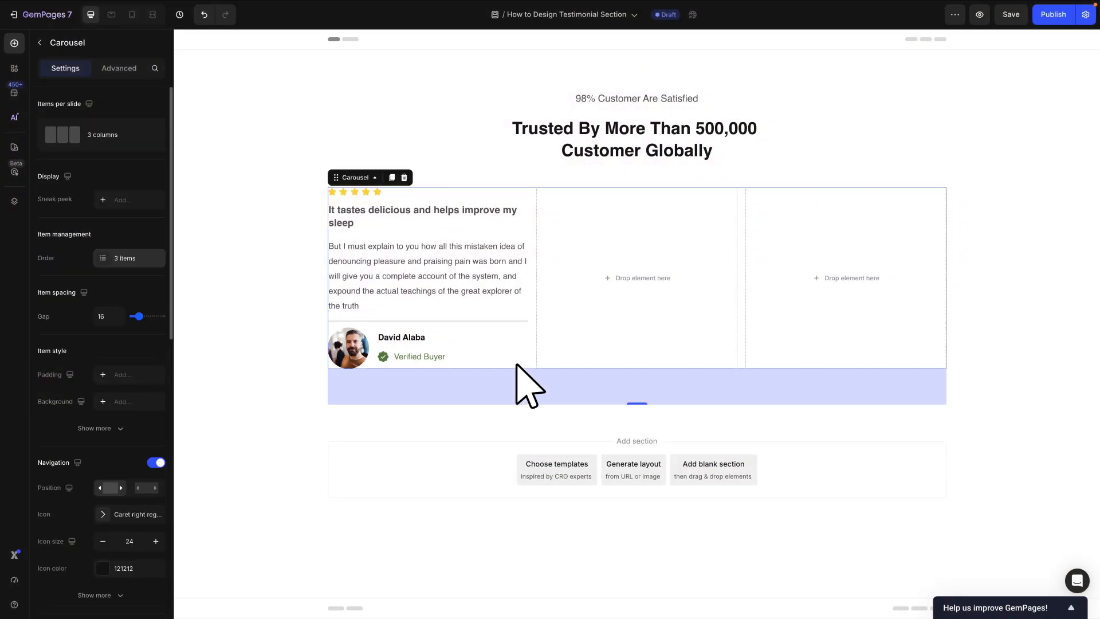
{"action": "left_click", "coordinate": [135, 261]}
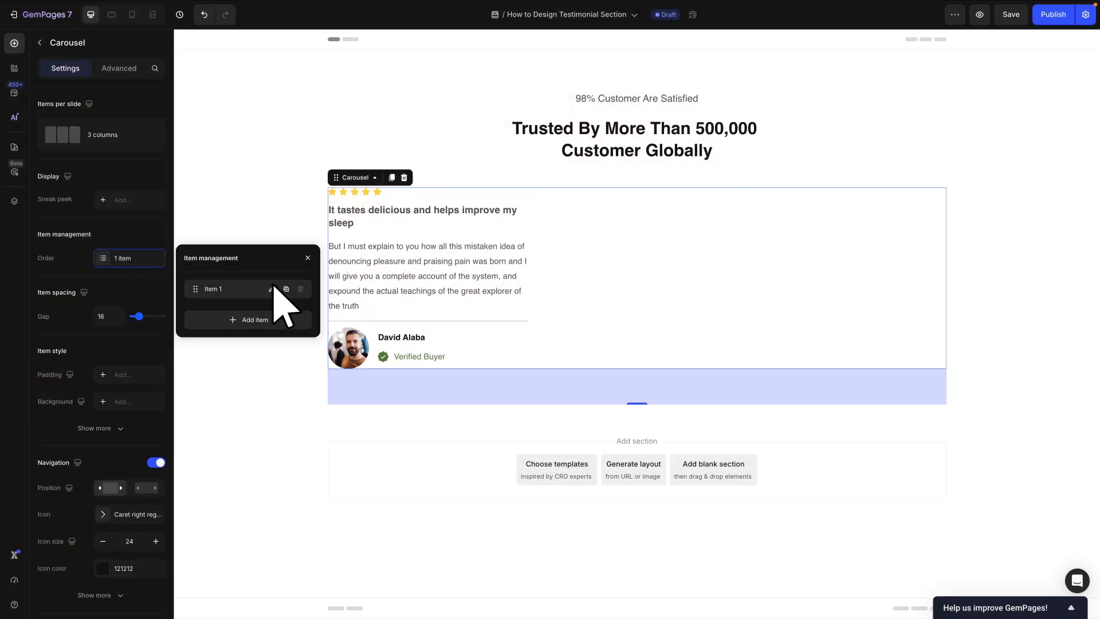
{"action": "left_click", "coordinate": [287, 289]}
{"action": "left_click", "coordinate": [287, 288]}
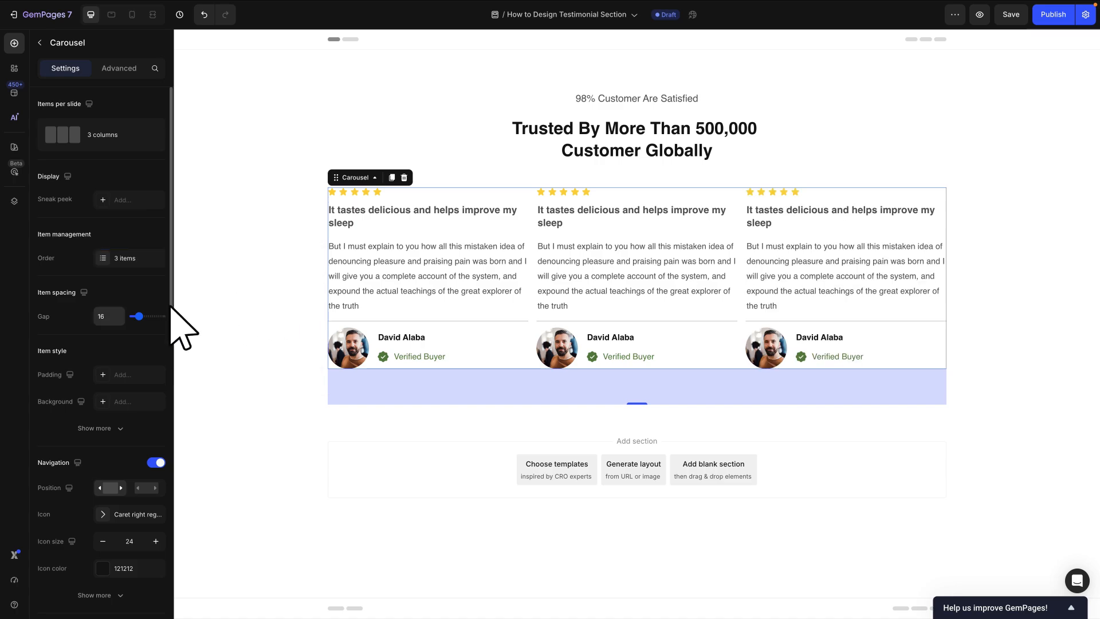
{"action": "double_click", "coordinate": [109, 316]}
{"action": "type", "text": "20"}
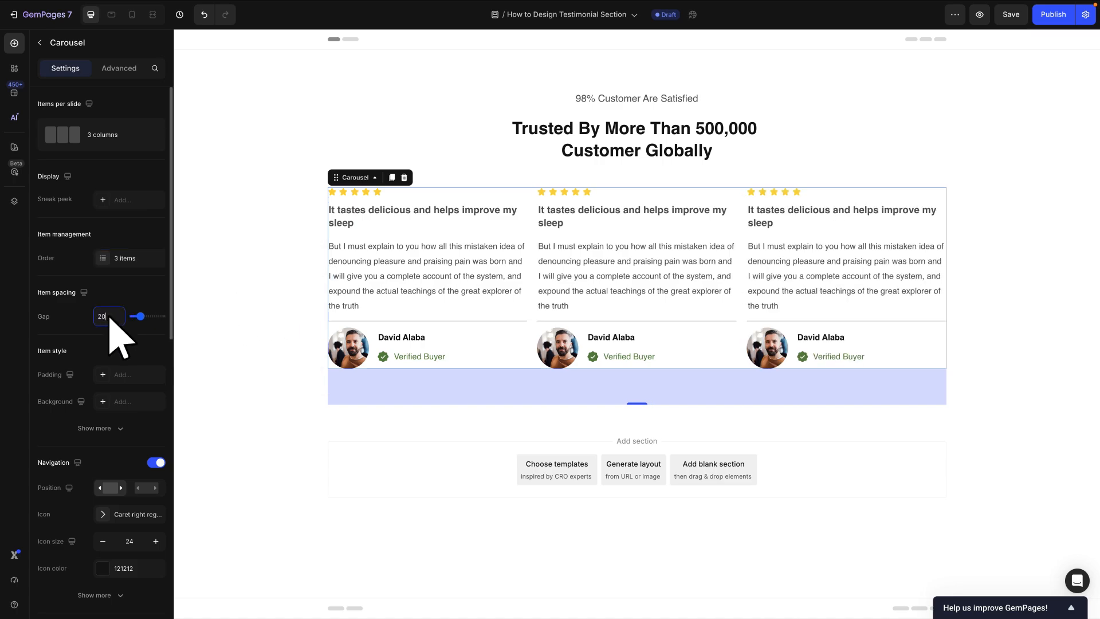
Step: Change the second testimonial heading to "Well rested and an awake feeling in the morning" and the third to "Great product! It helps my dad wake up well-rested"
{"action": "triple_click", "coordinate": [565, 218]}
{"action": "type", "text": "Well rested and an awake feeling in the morning"}
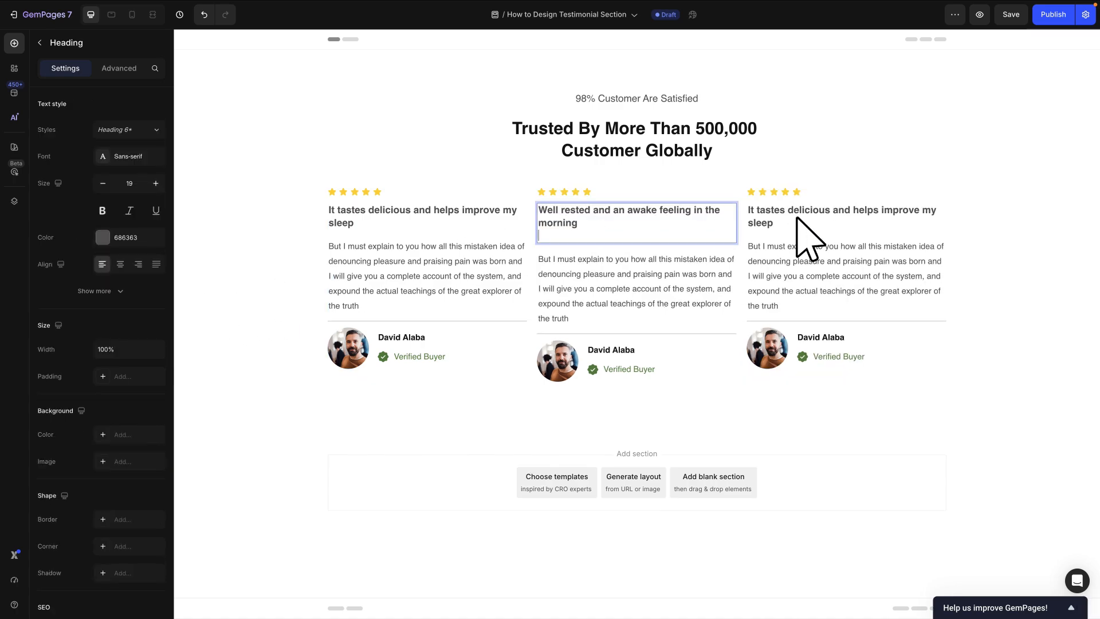
{"action": "triple_click", "coordinate": [796, 218]}
{"action": "type", "text": "Great product! It helps my dad wake up well-rested"}
Step: Select the customer portraits in the second and third testimonials and publish the page
{"action": "left_click", "coordinate": [559, 348]}
{"action": "left_click", "coordinate": [767, 355]}
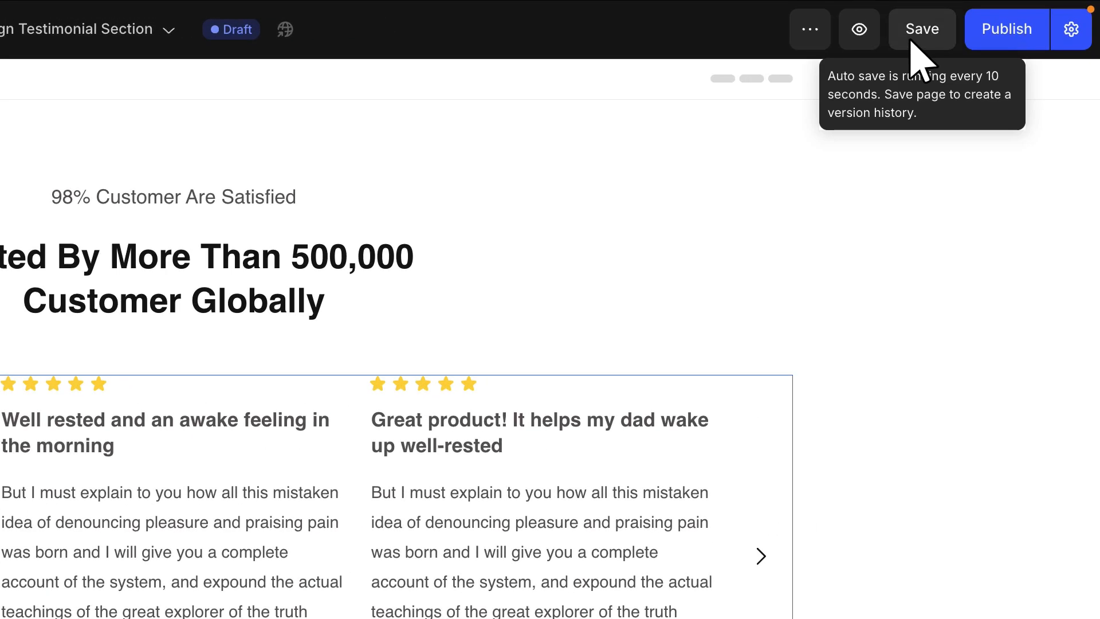
{"action": "left_click", "coordinate": [1005, 39]}
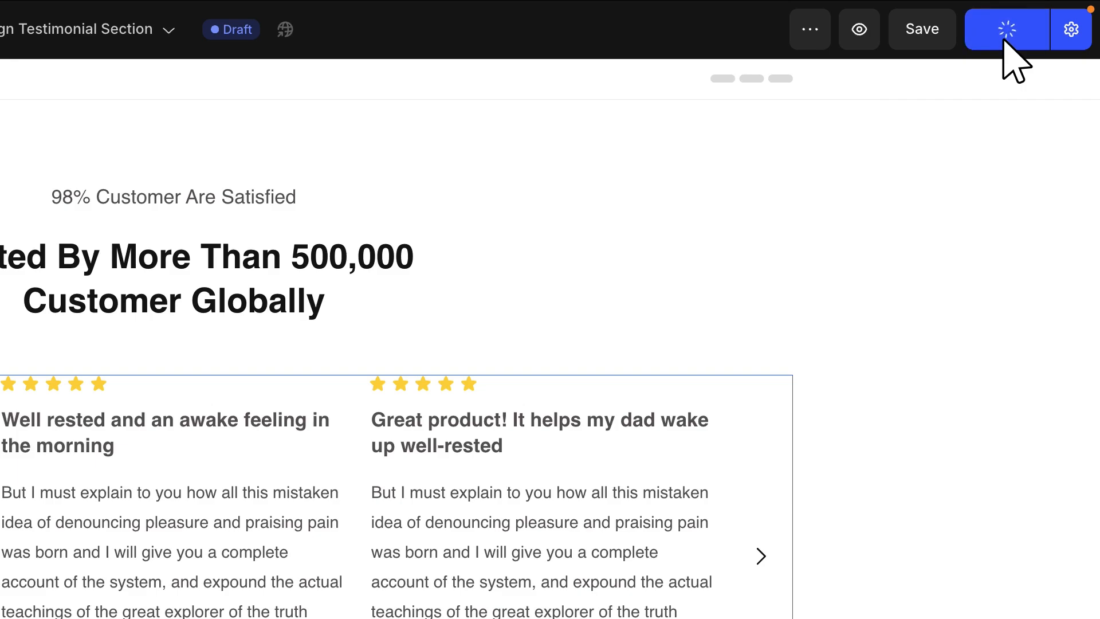